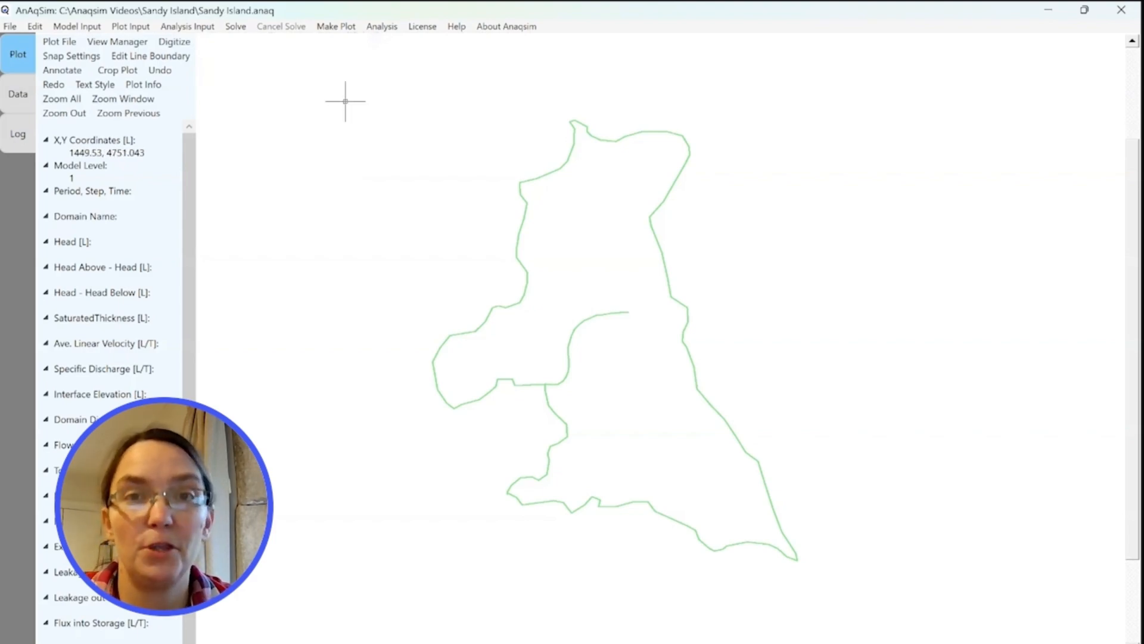
Load Sandy Island.png as the plot's basemap file, with the file type filter set to PNG files.
click(131, 27)
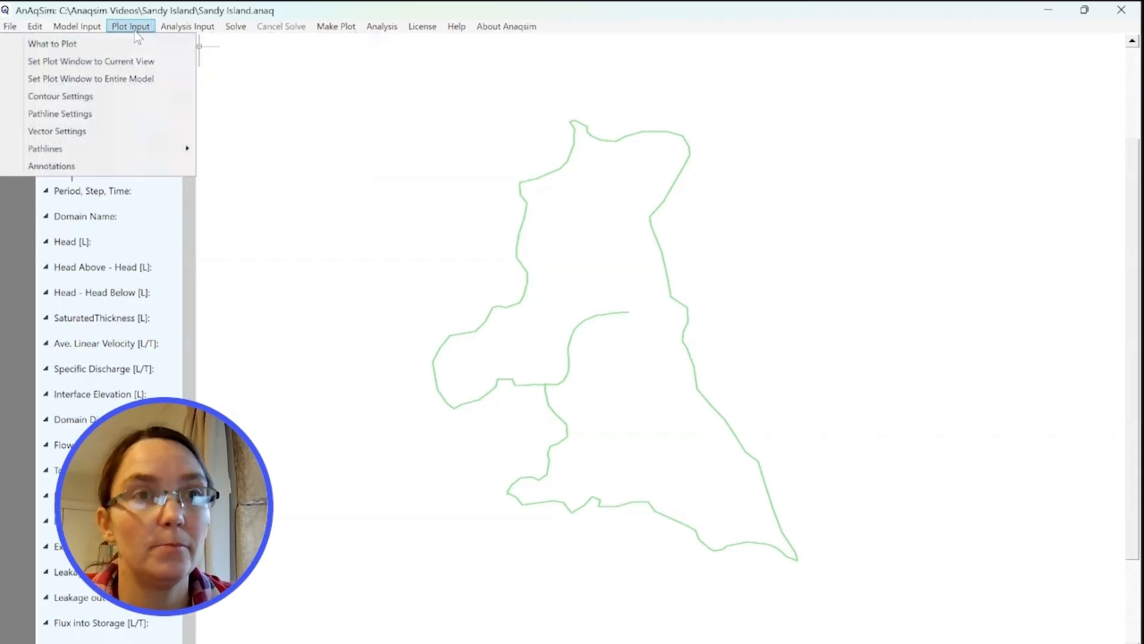
click(134, 43)
click(134, 45)
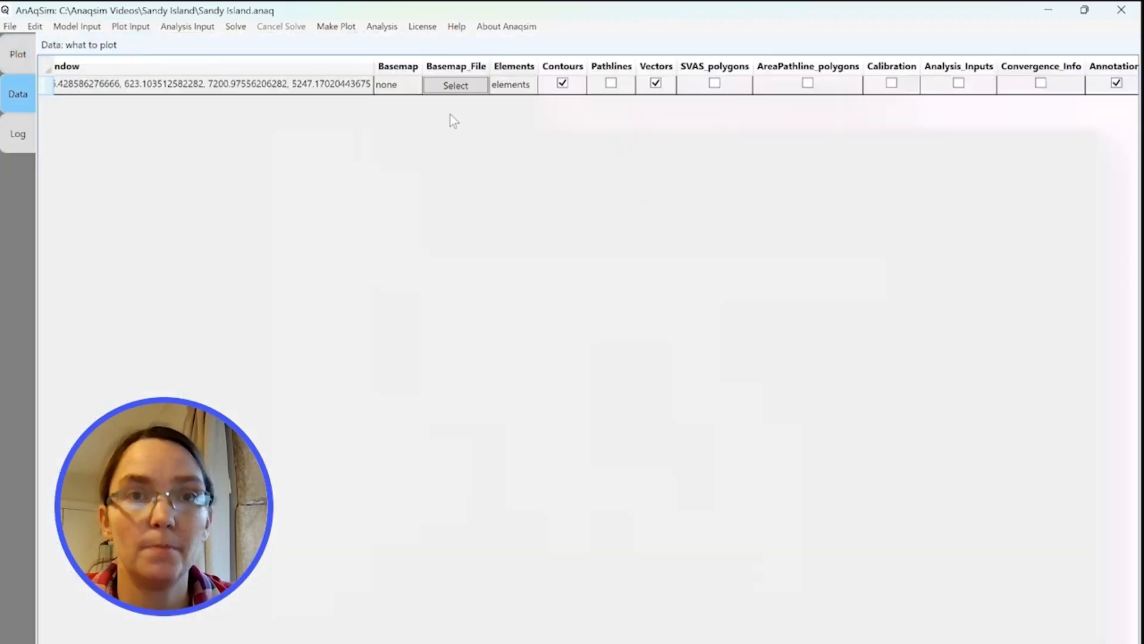
click(464, 91)
click(472, 86)
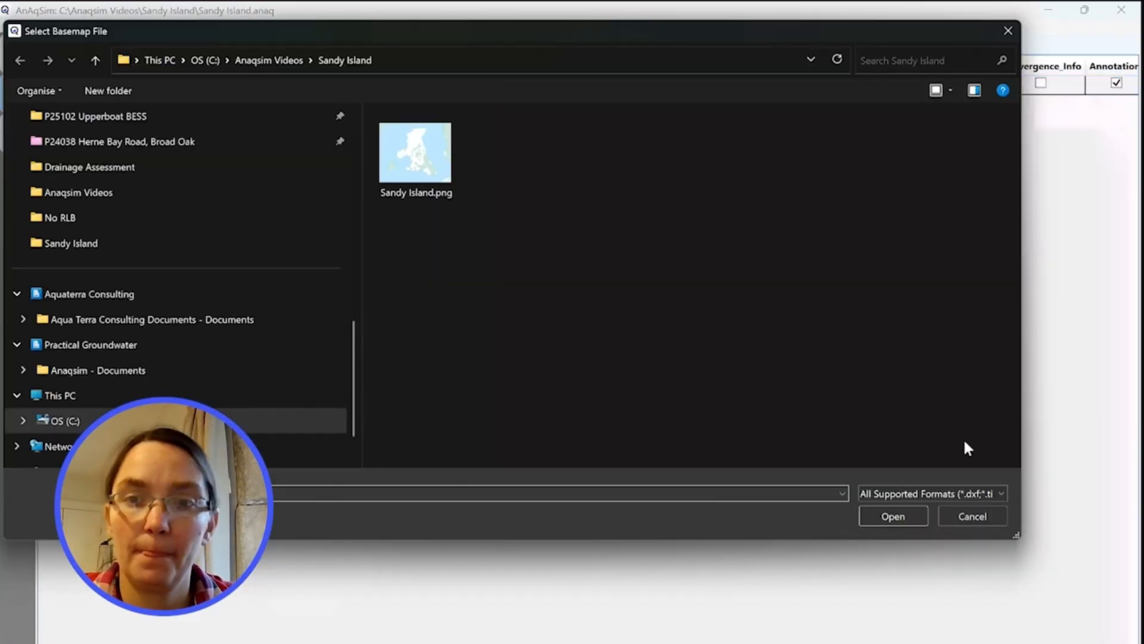
click(1000, 495)
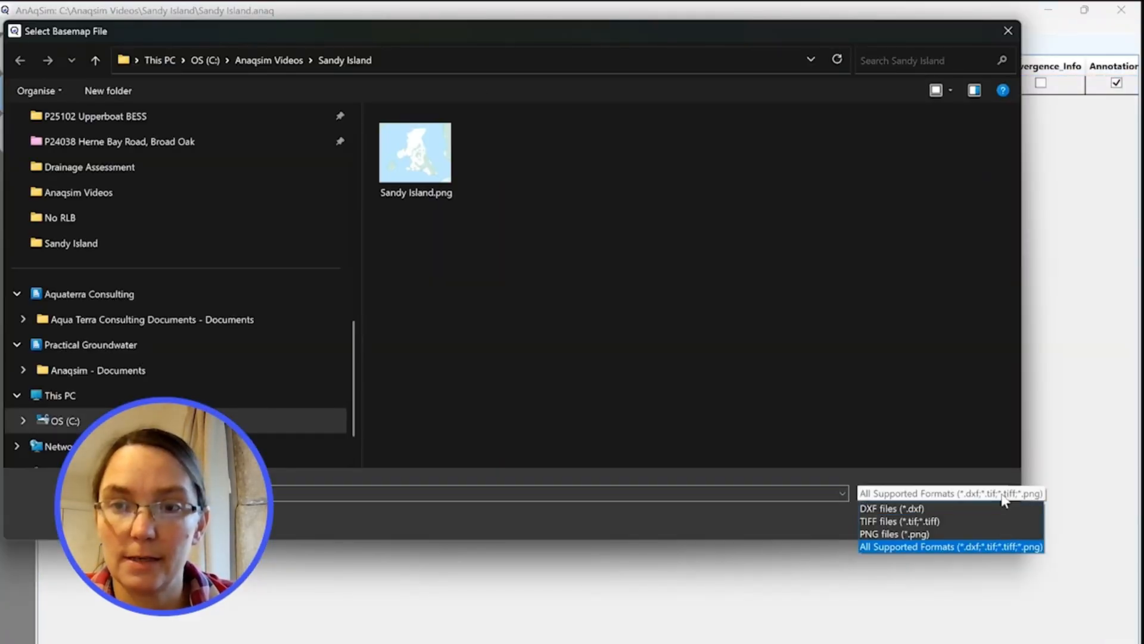
click(942, 533)
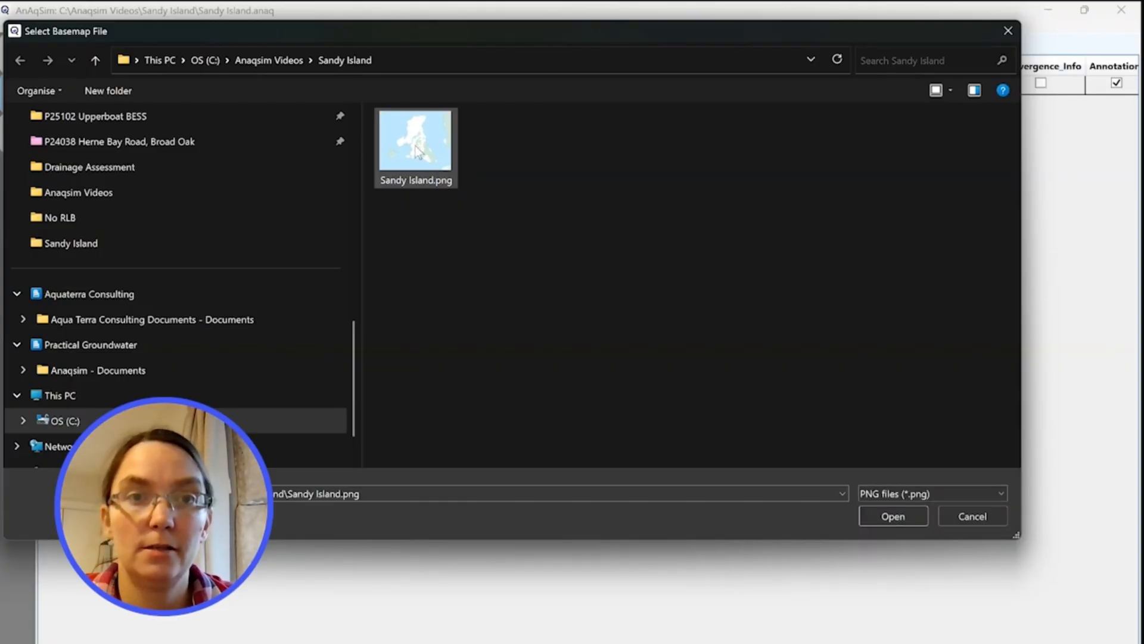
click(440, 143)
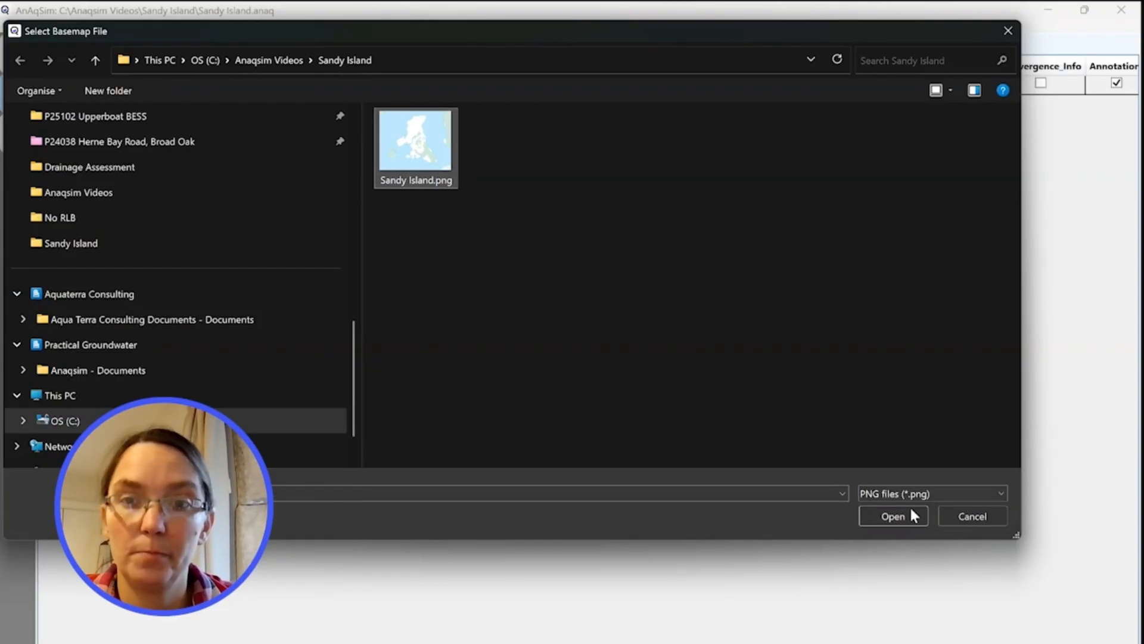
click(892, 518)
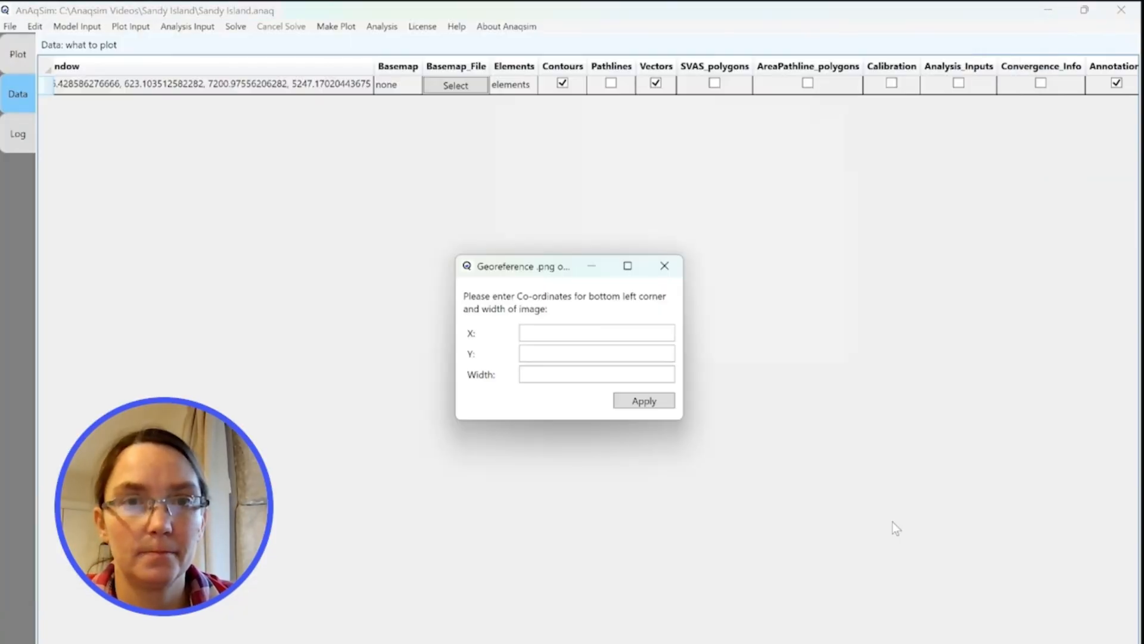
Georeference the basemap image with its bottom left corner at X 1000, Y 1000 and a width of 4600.
click(614, 333)
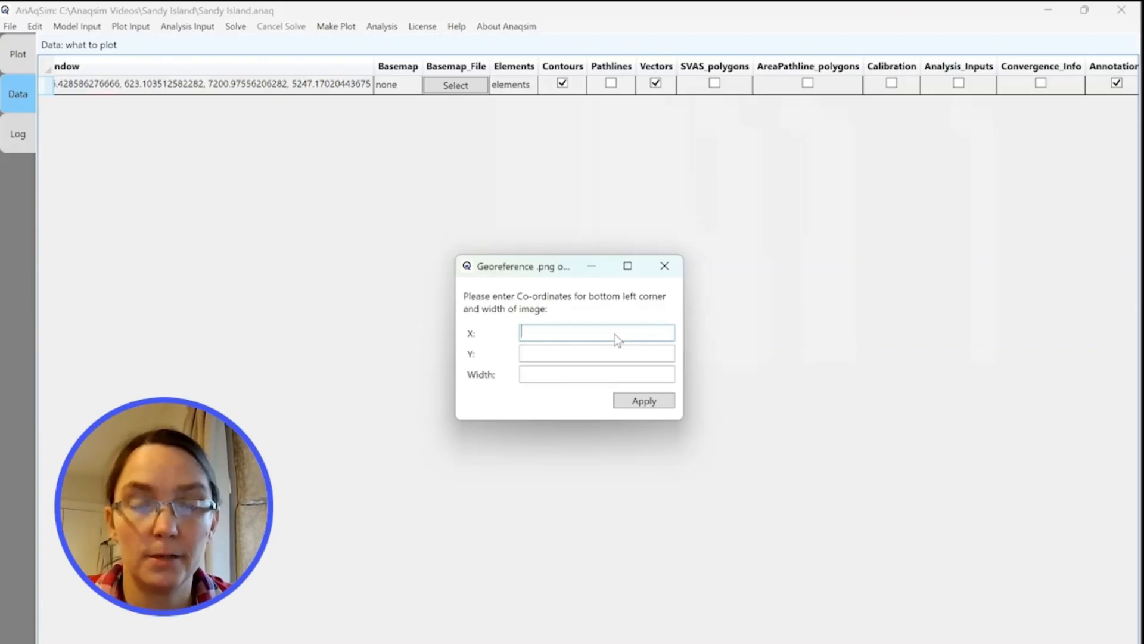
text(1000)
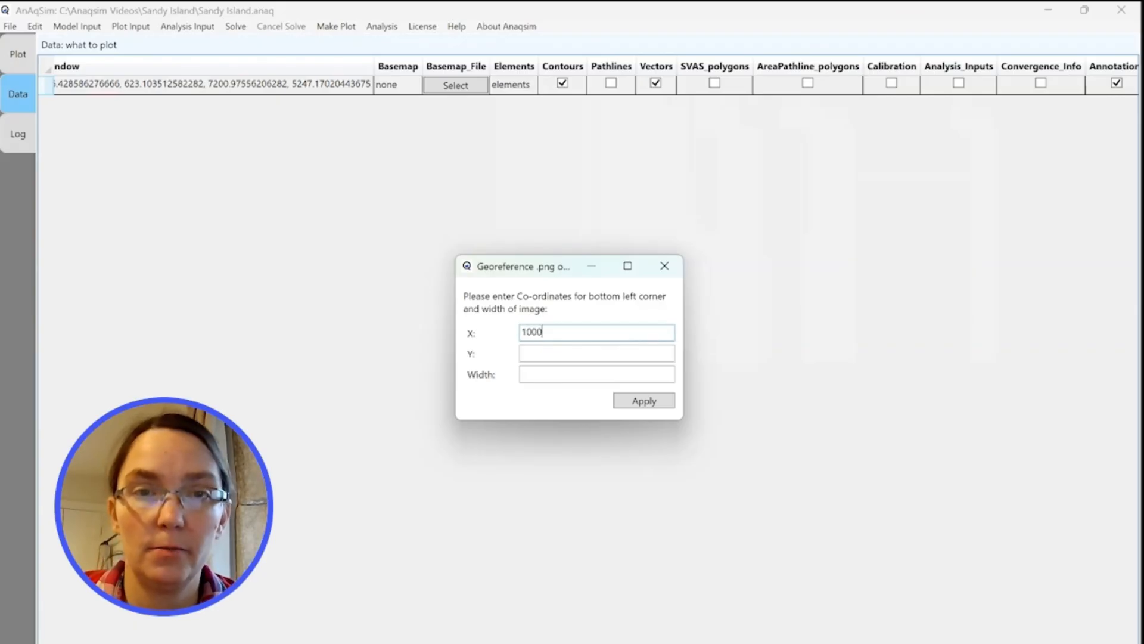
key(Tab)
text(1000)
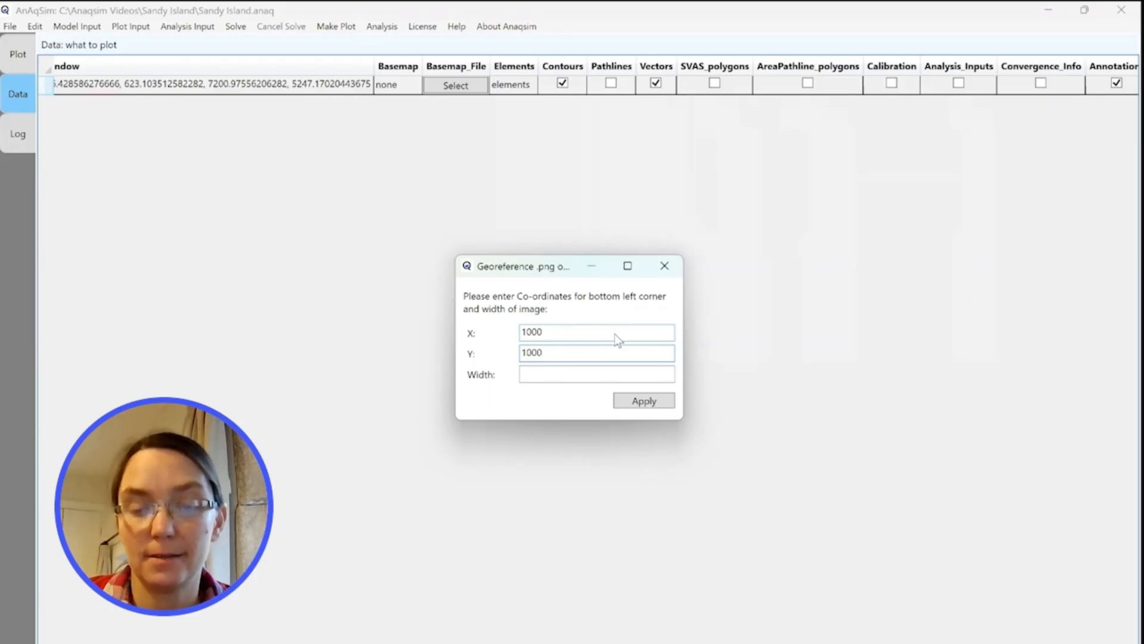
click(548, 377)
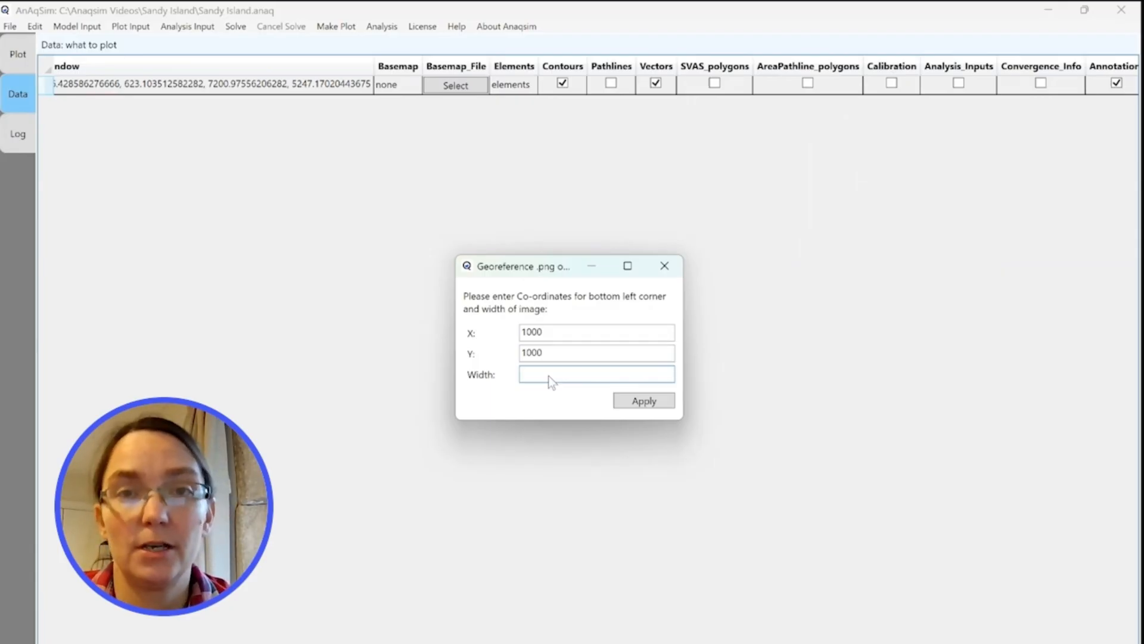
text(4600)
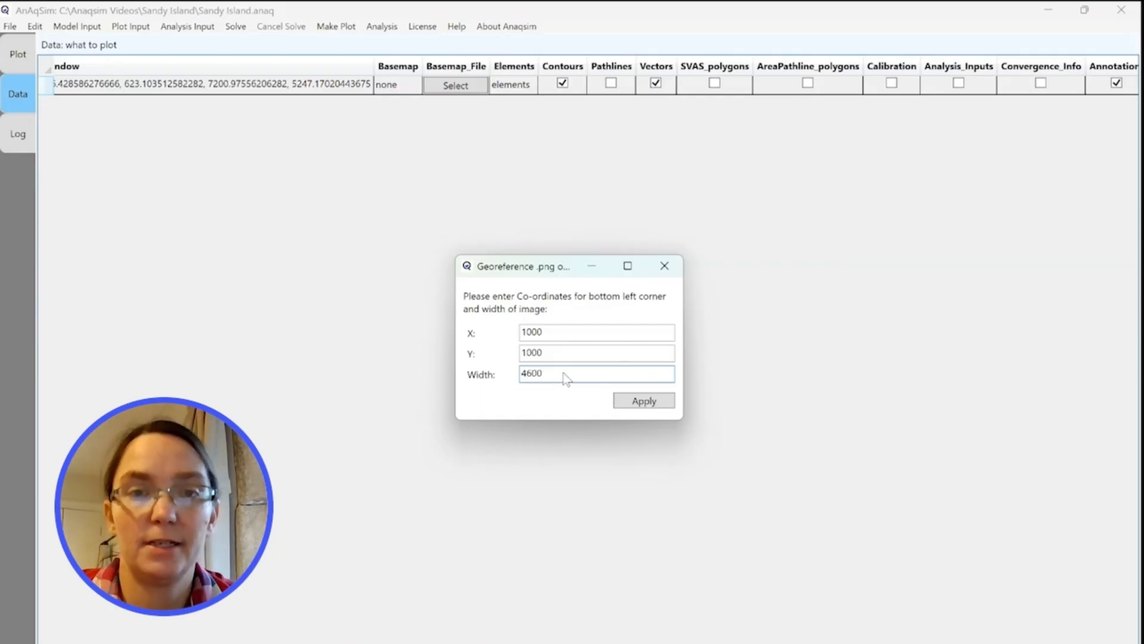
click(622, 358)
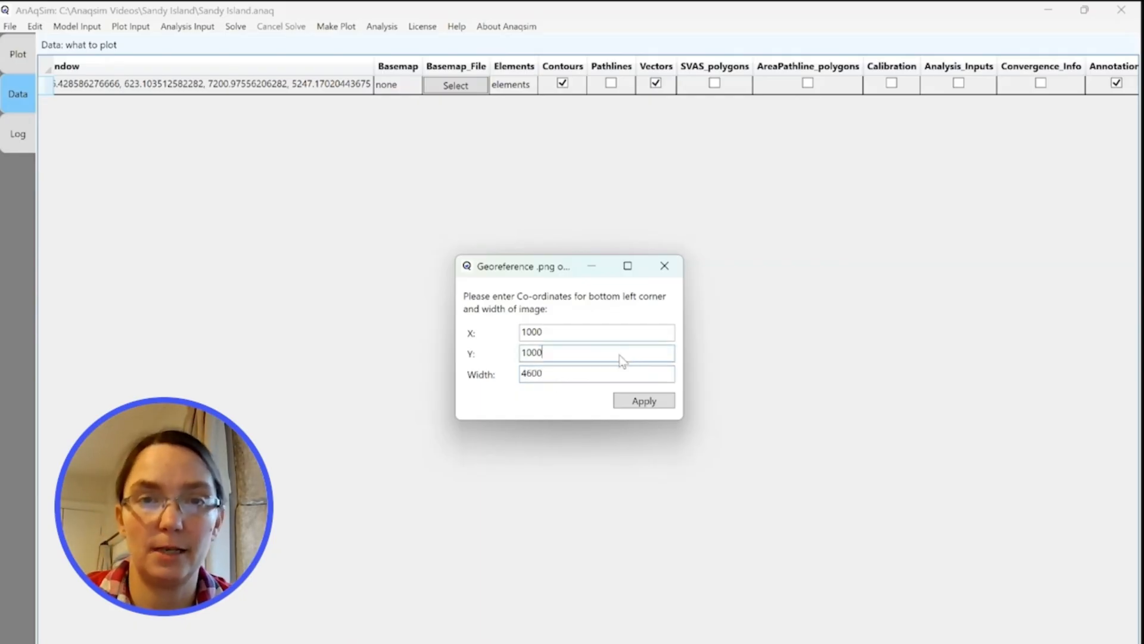
click(648, 403)
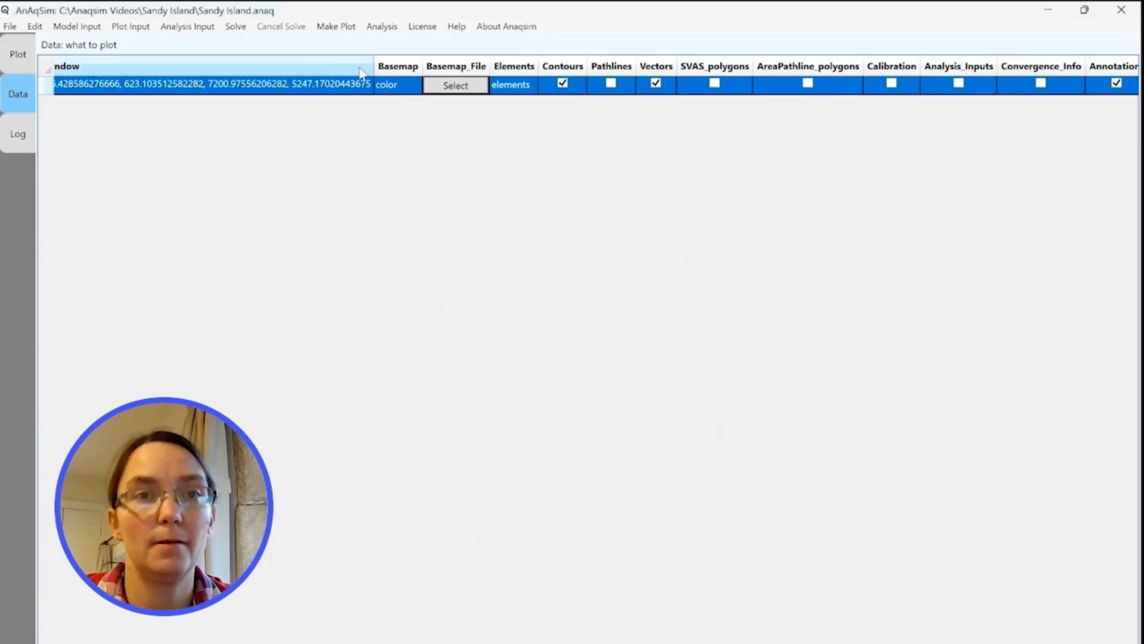
Plot only the model elements over the basemap at level 1.
click(336, 26)
click(262, 86)
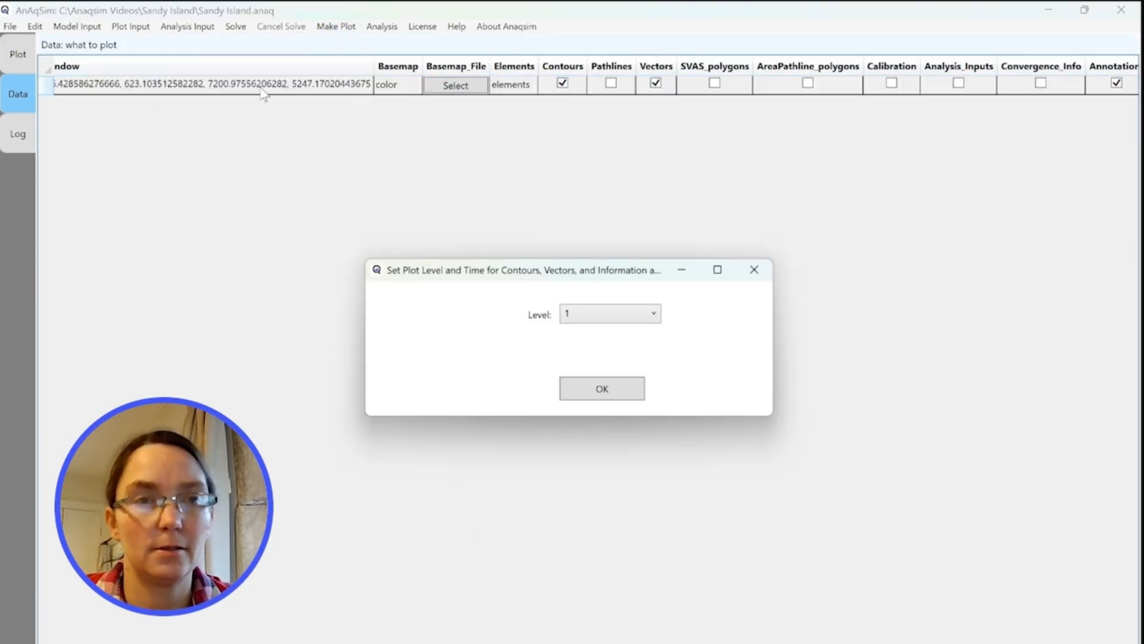
click(586, 389)
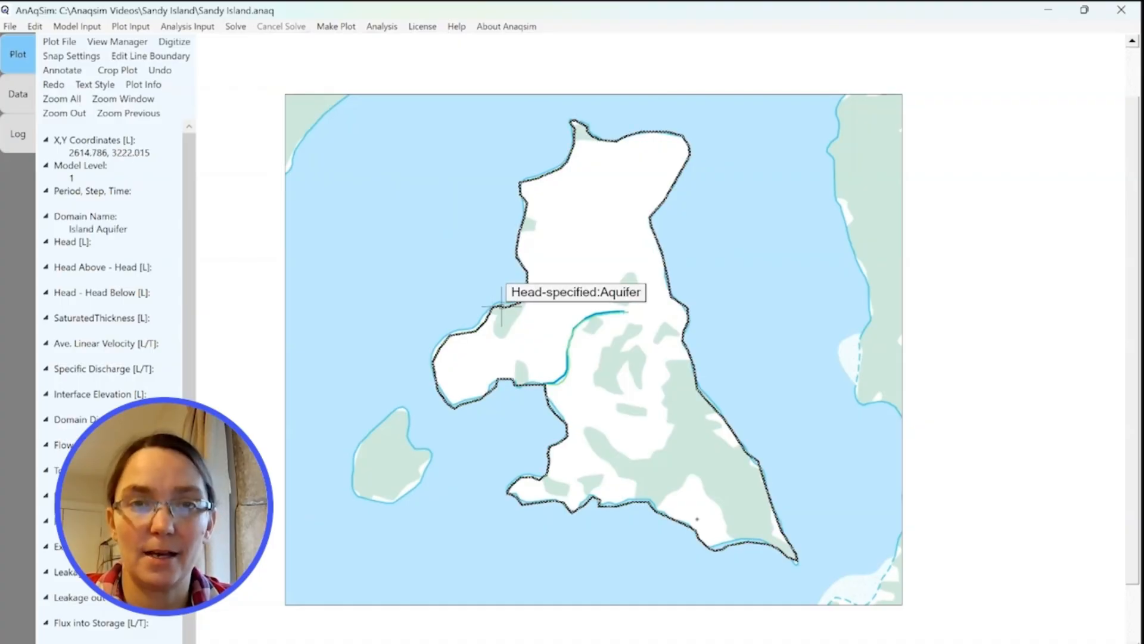
Change the Basemap display option in the what to plot settings to gray.
click(144, 27)
click(119, 41)
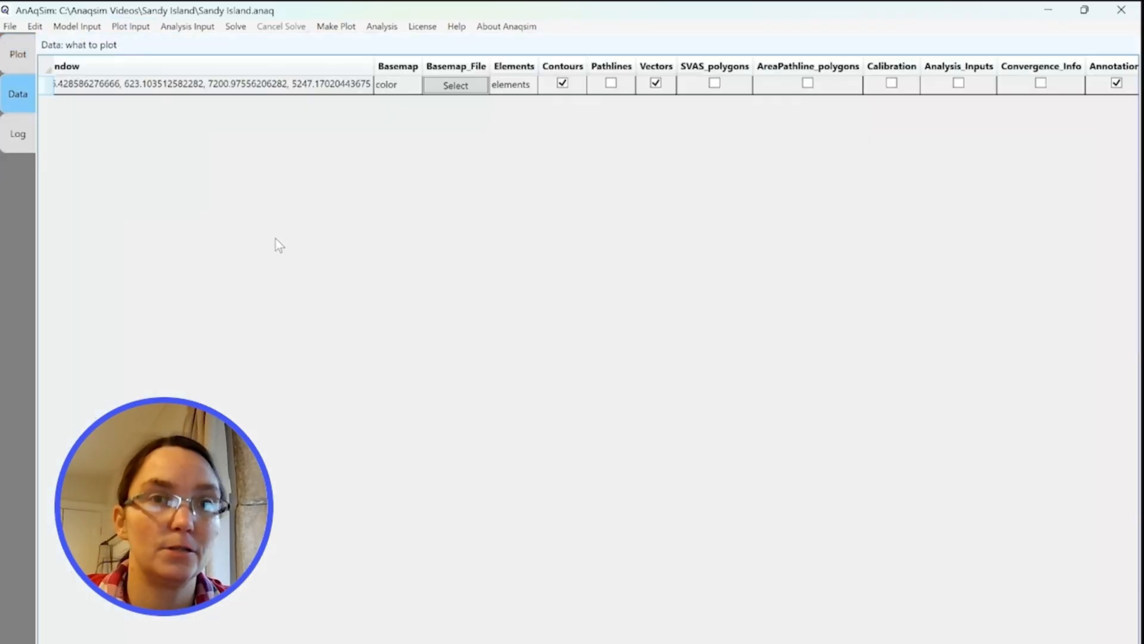
click(408, 81)
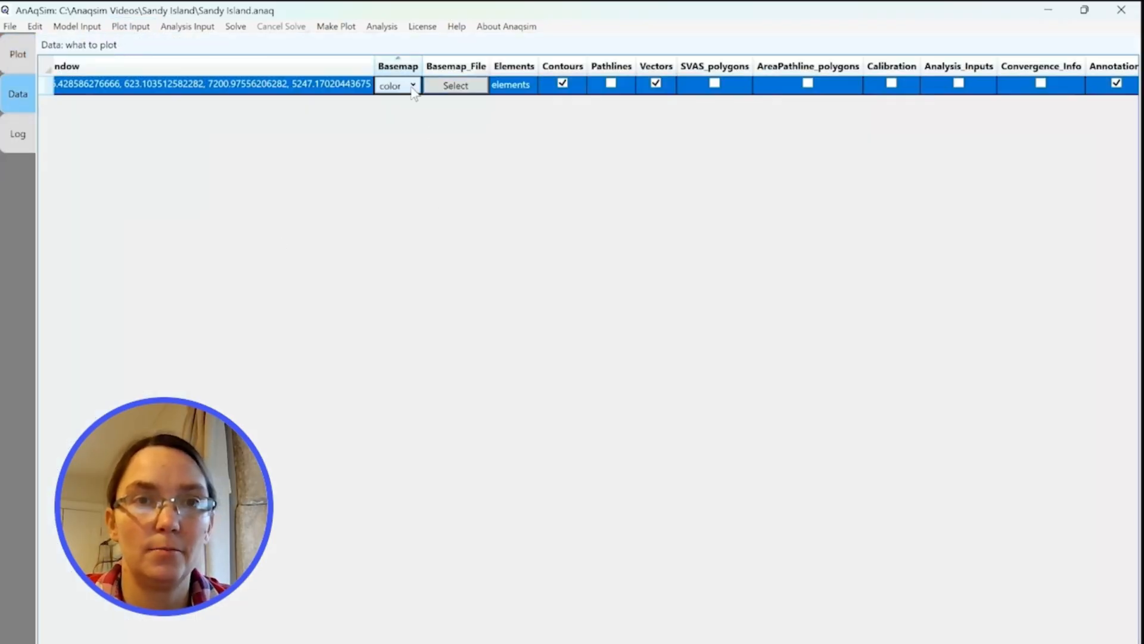
click(413, 86)
click(401, 113)
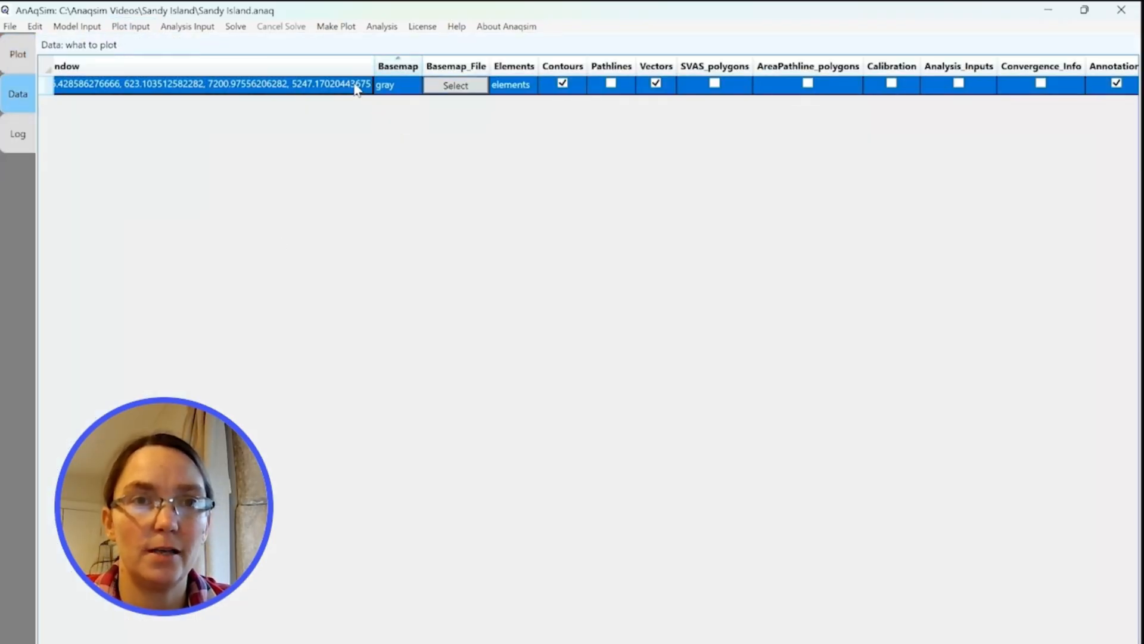
click(358, 85)
Redraw the model-elements-only plot at level 1 with the gray basemap setting.
click(337, 26)
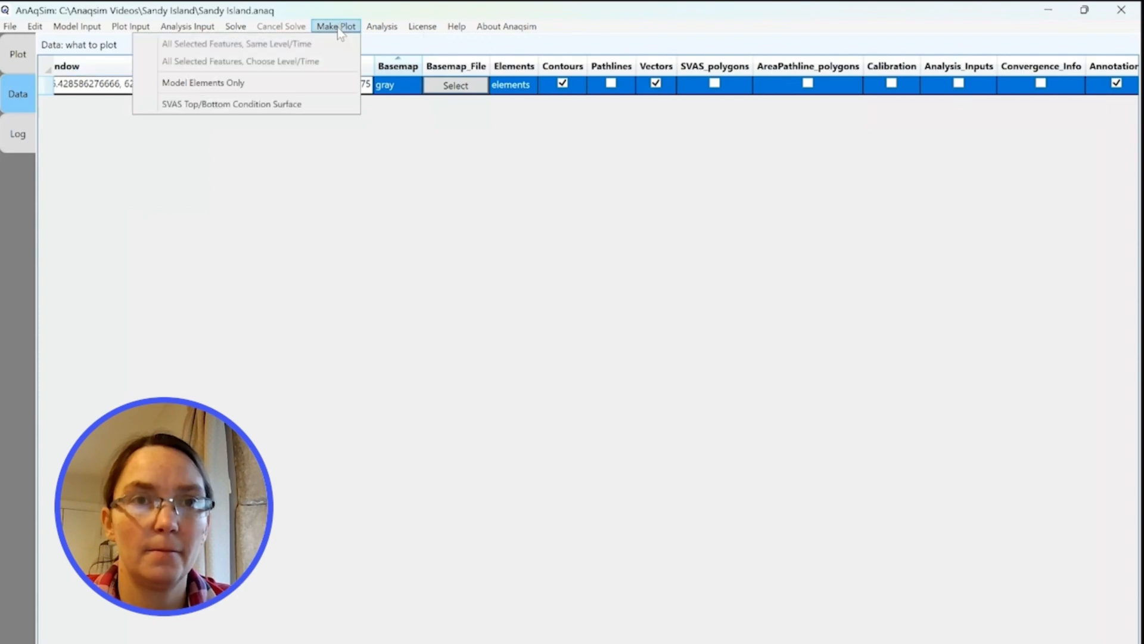
click(270, 83)
click(590, 391)
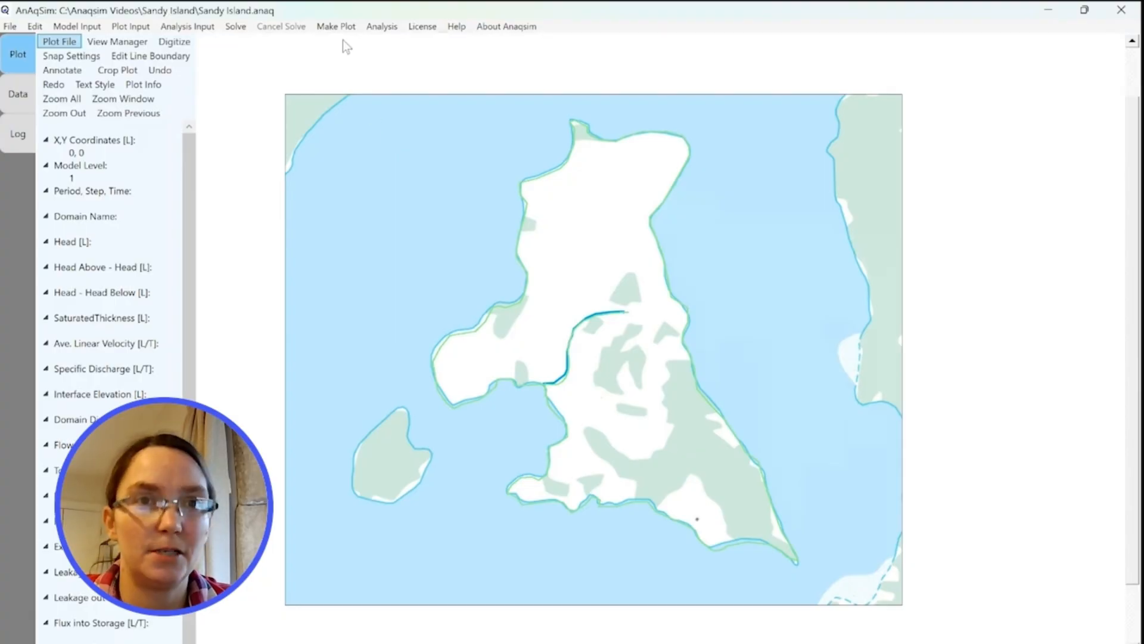
click(337, 26)
click(265, 81)
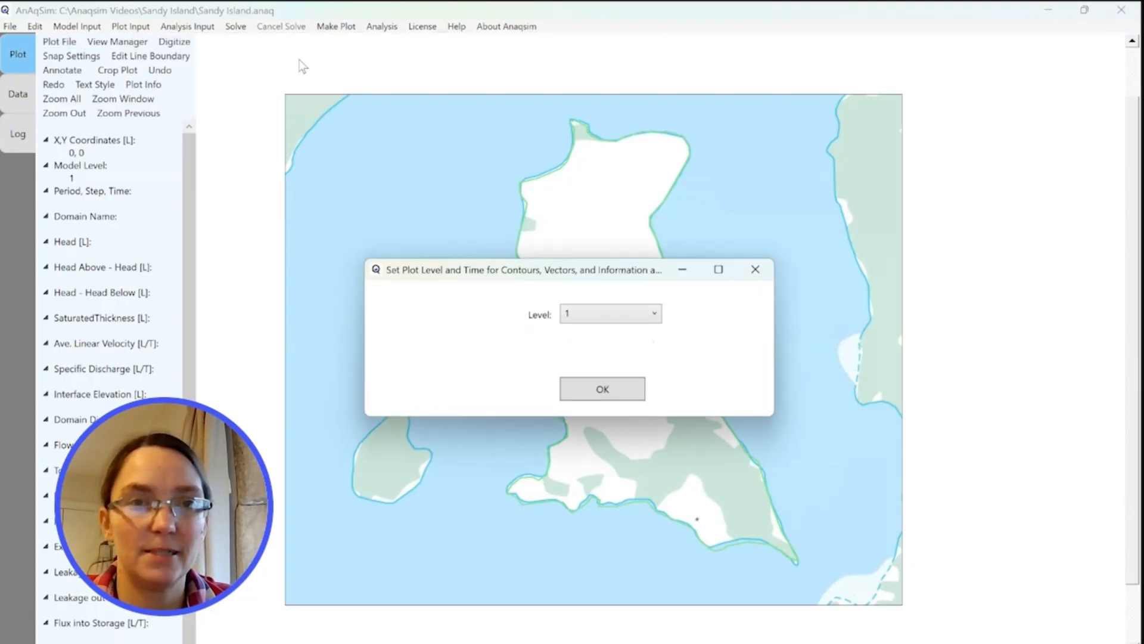
click(572, 389)
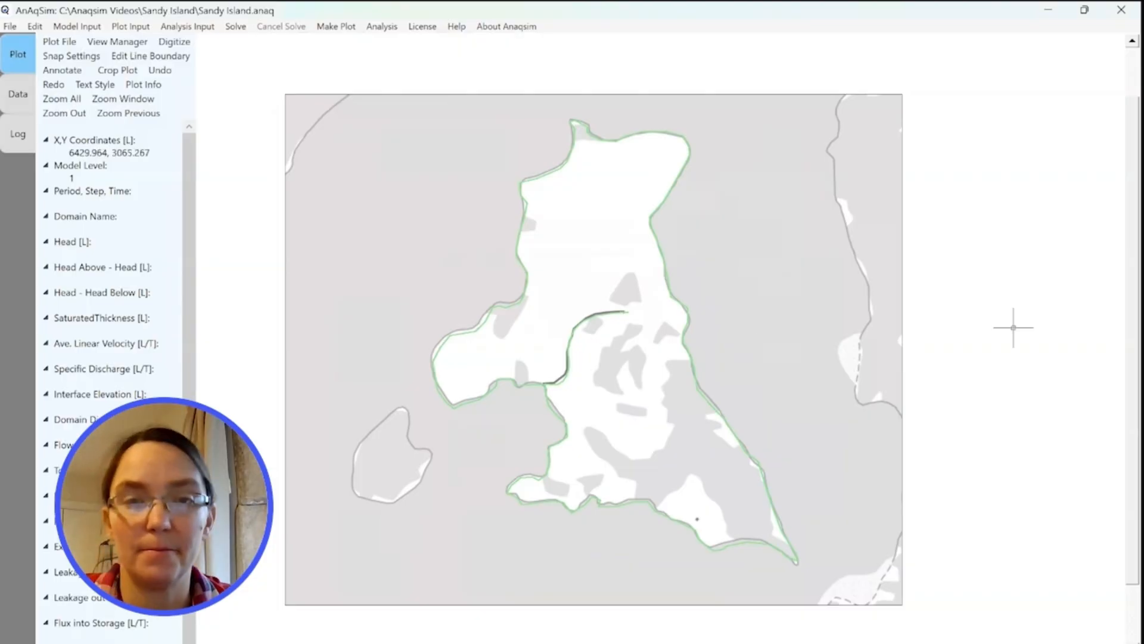
click(714, 625)
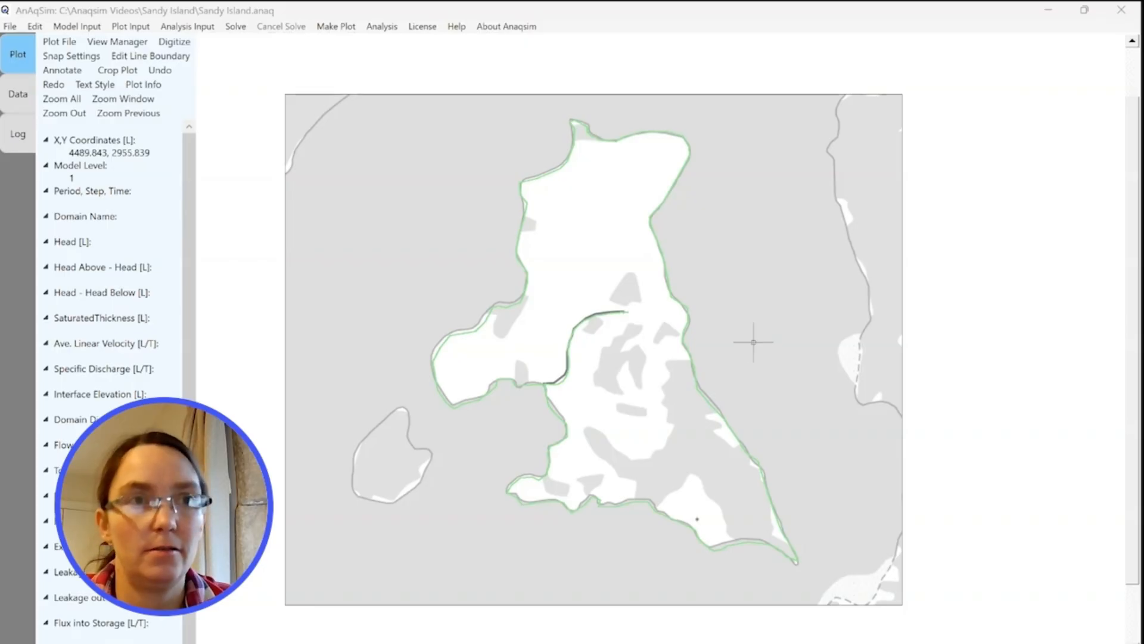
click(57, 74)
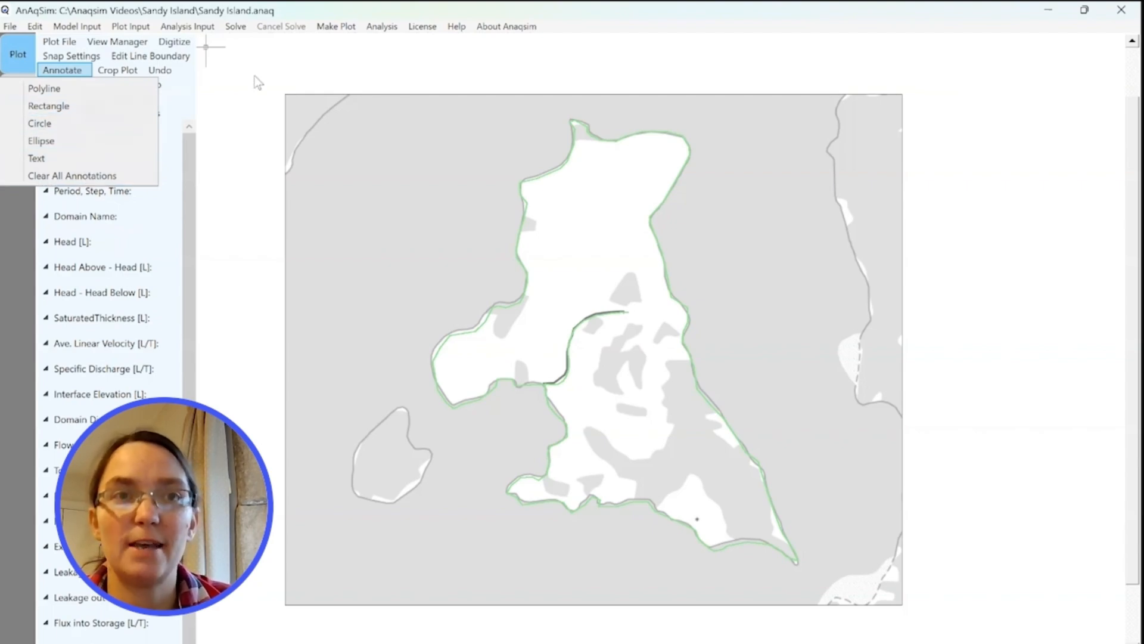
click(220, 14)
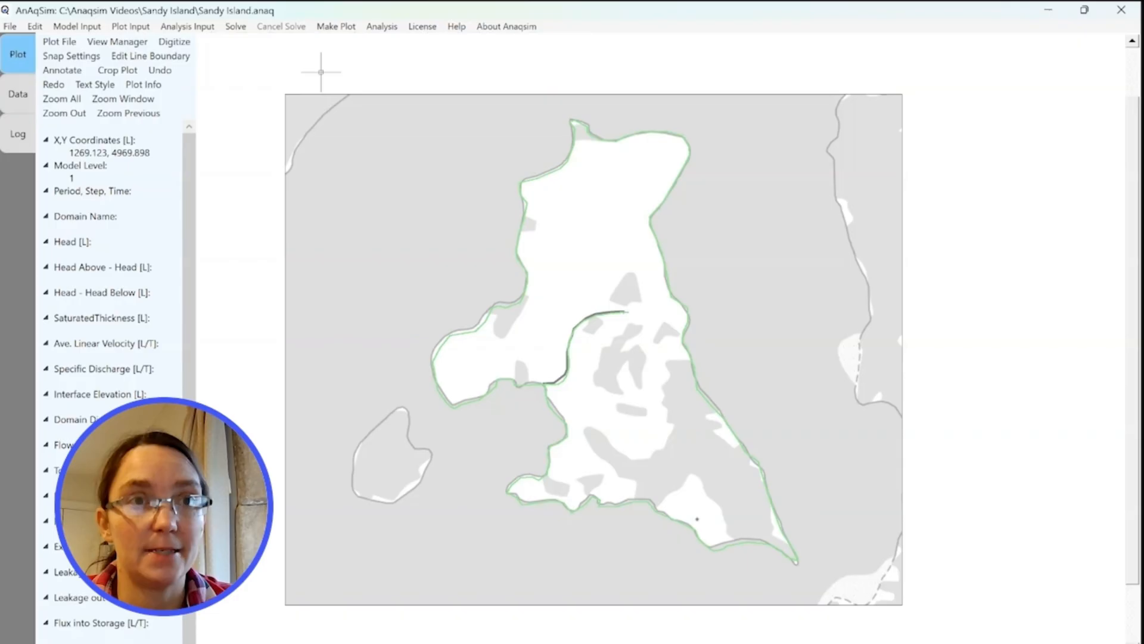
Add an entry to the plot annotations data with the text "Stream" and a font size of 75.
click(132, 27)
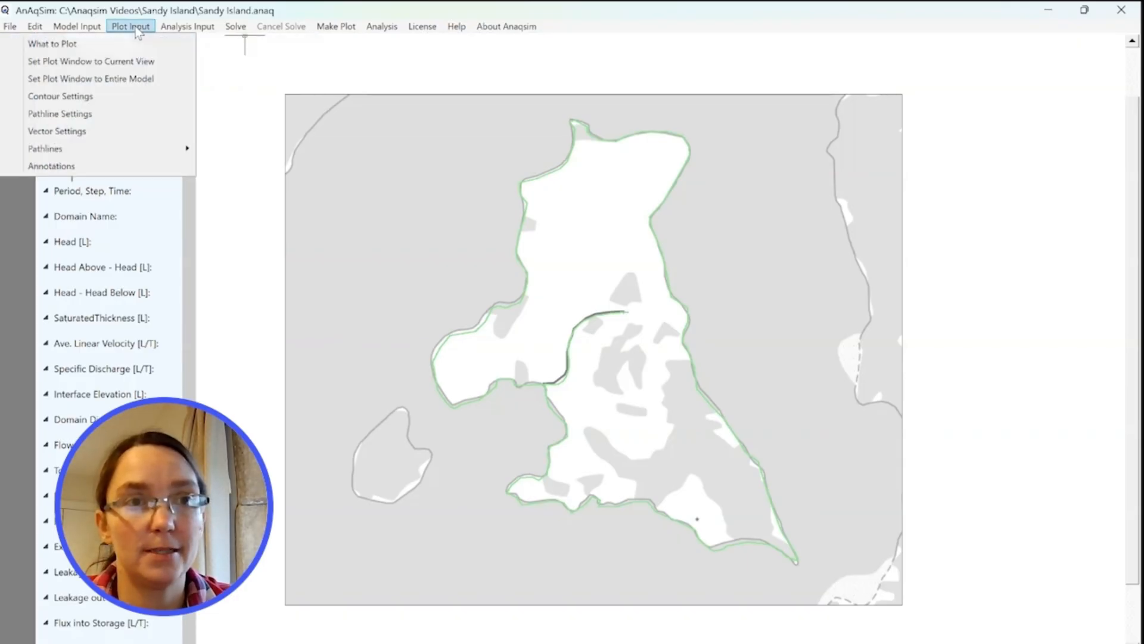
click(89, 166)
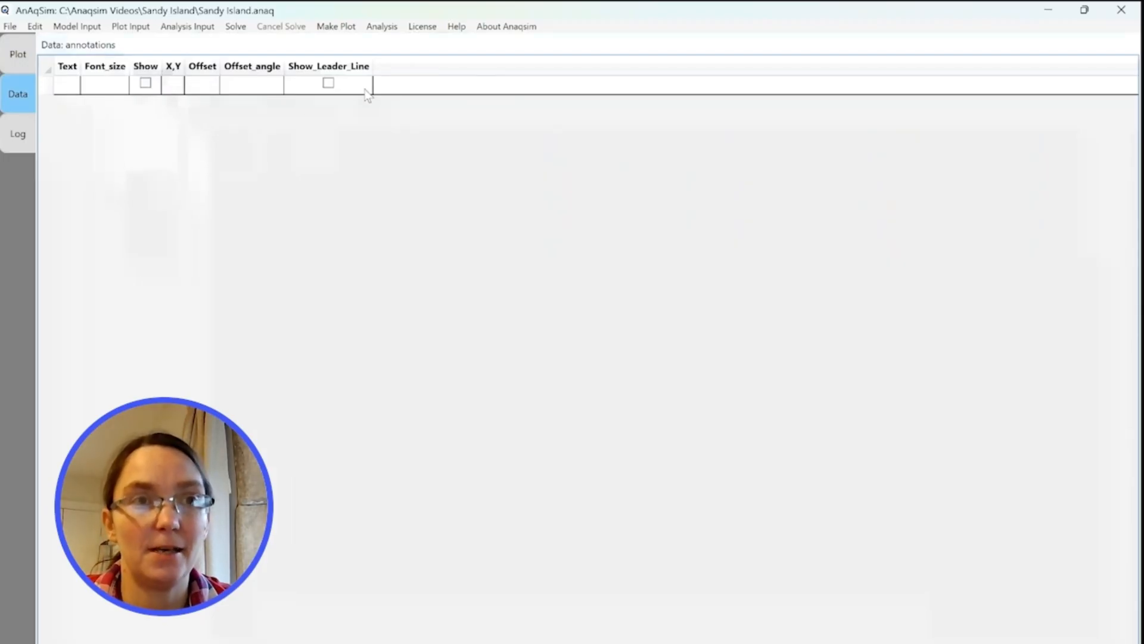
click(26, 54)
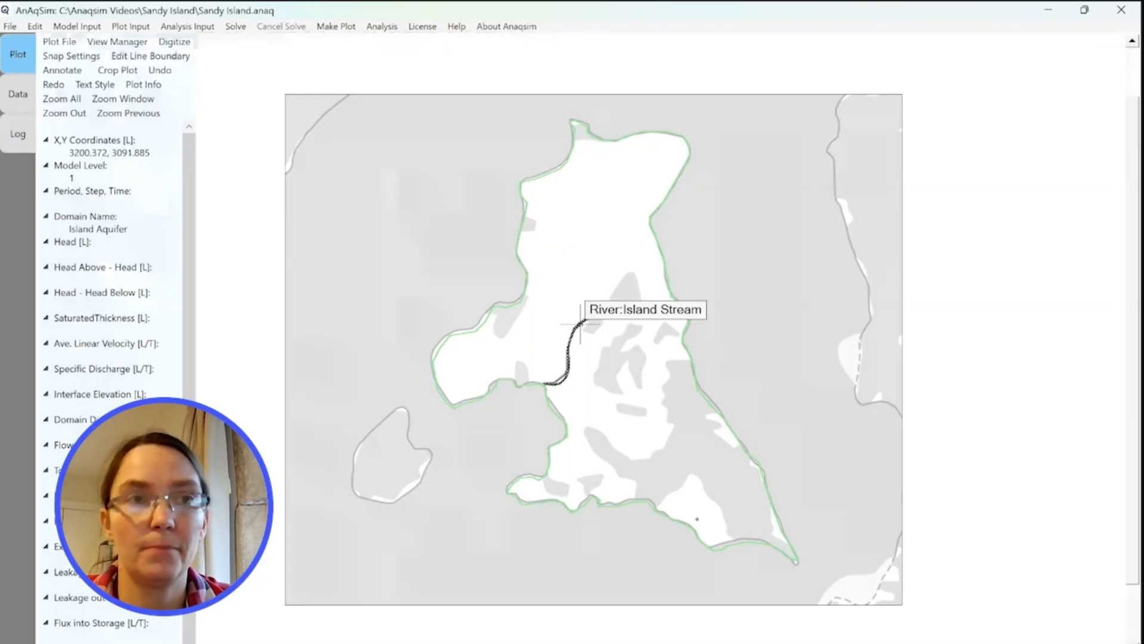
click(24, 95)
click(65, 86)
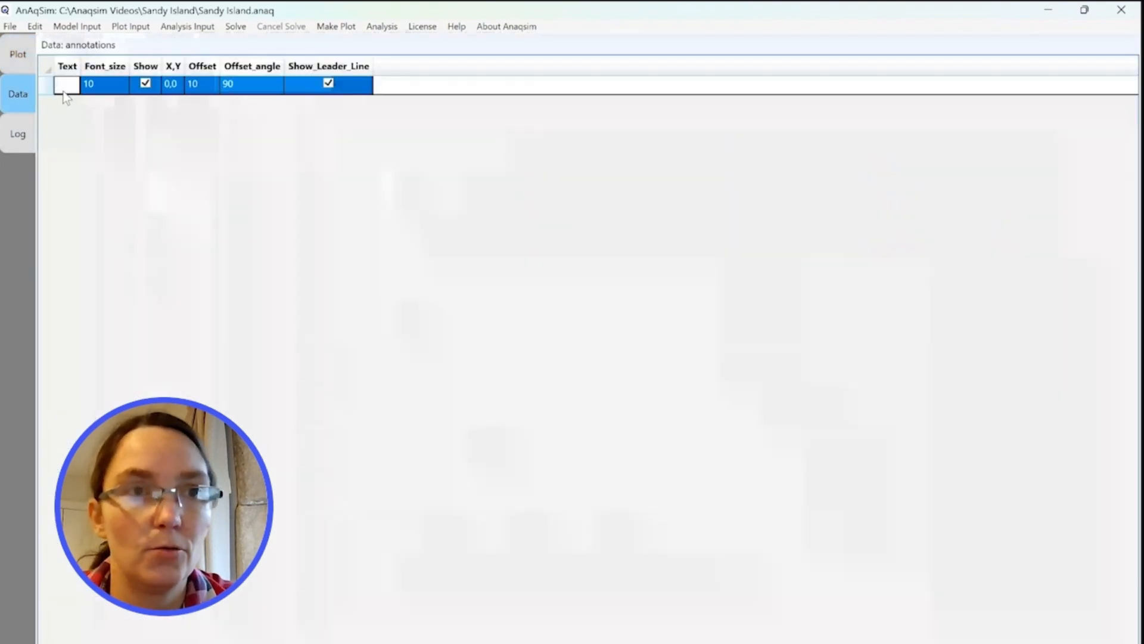
text(sTREAM)
key(BackSpace)
key(BackSpace)
key(BackSpace)
key(BackSpace)
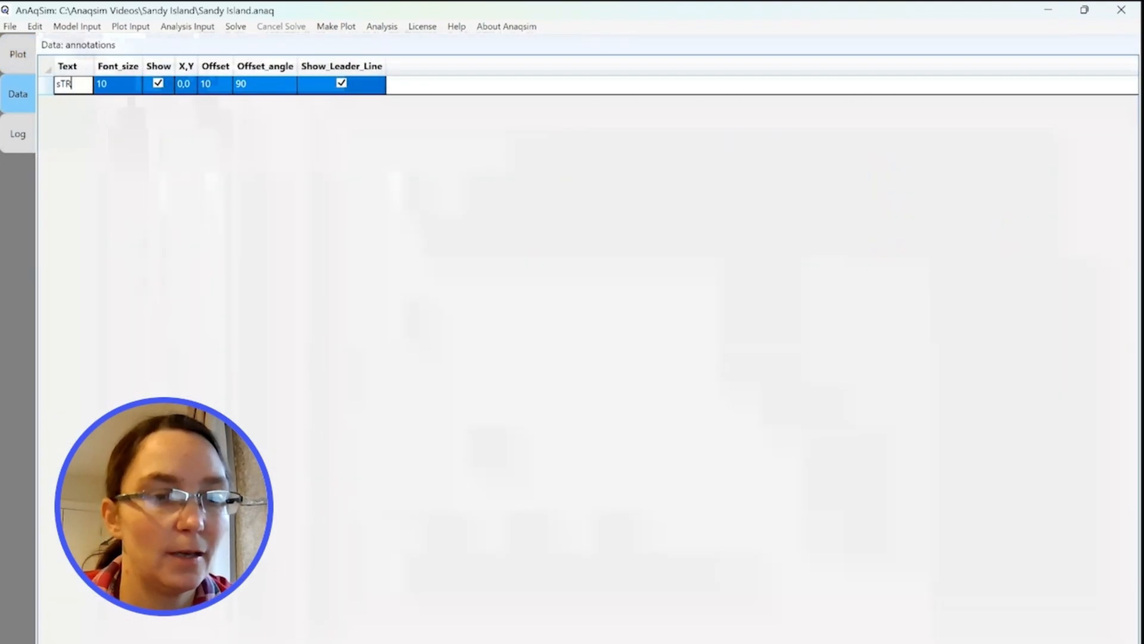
key(BackSpace)
key(BackSpace)
text(Stream)
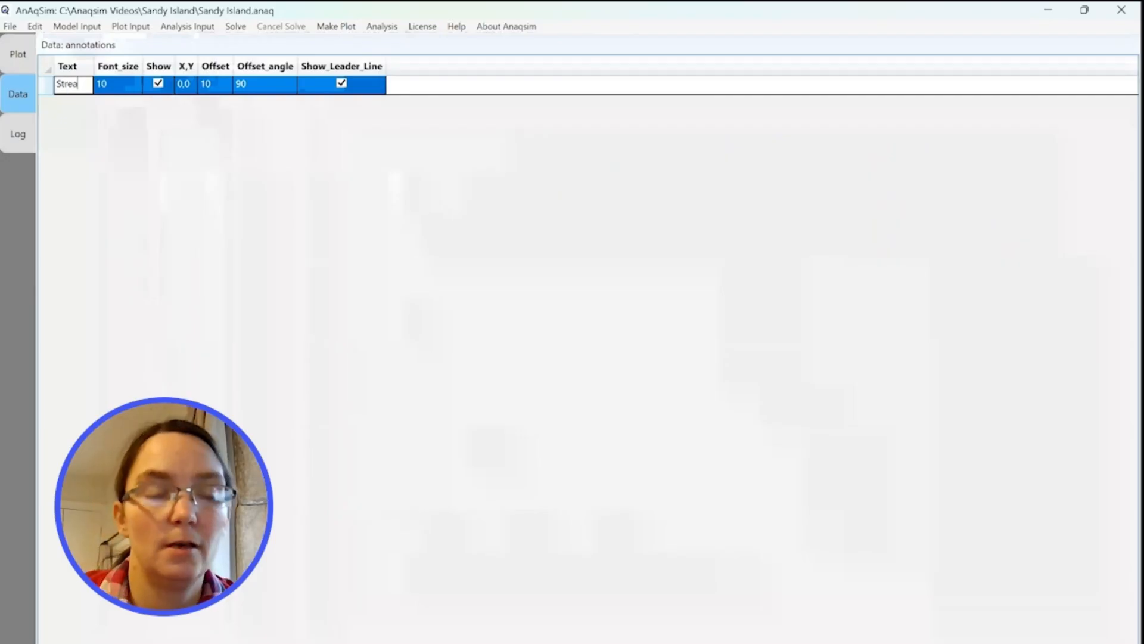
key(Tab)
text(75)
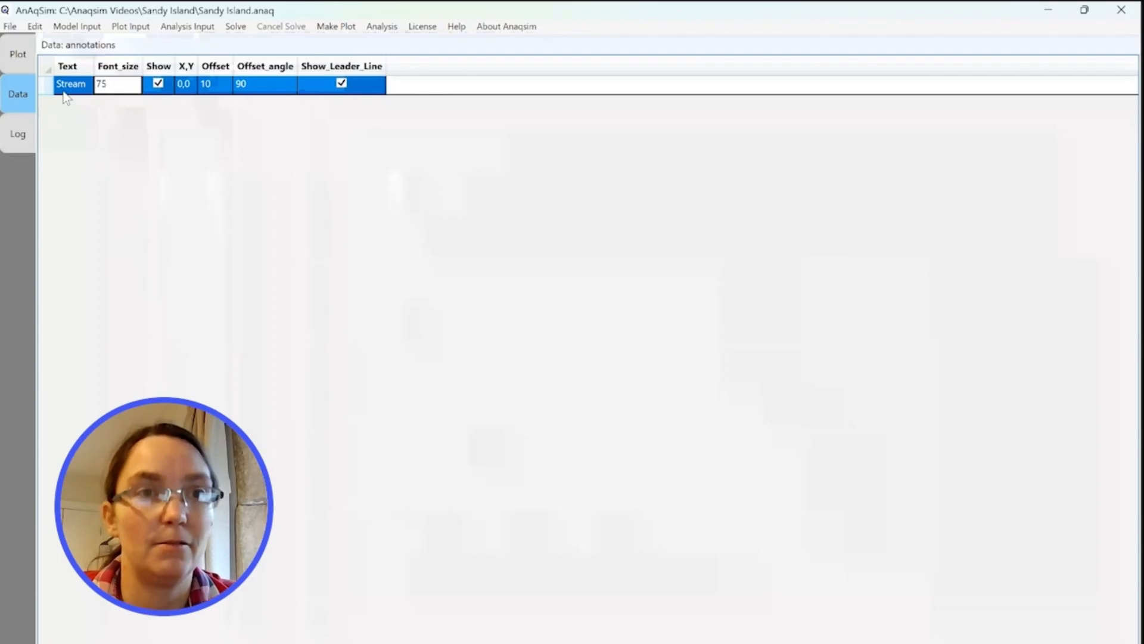
Digitize a point on the stream line at its bend near the island's centre, at coordinates 3161, 3057.
click(187, 90)
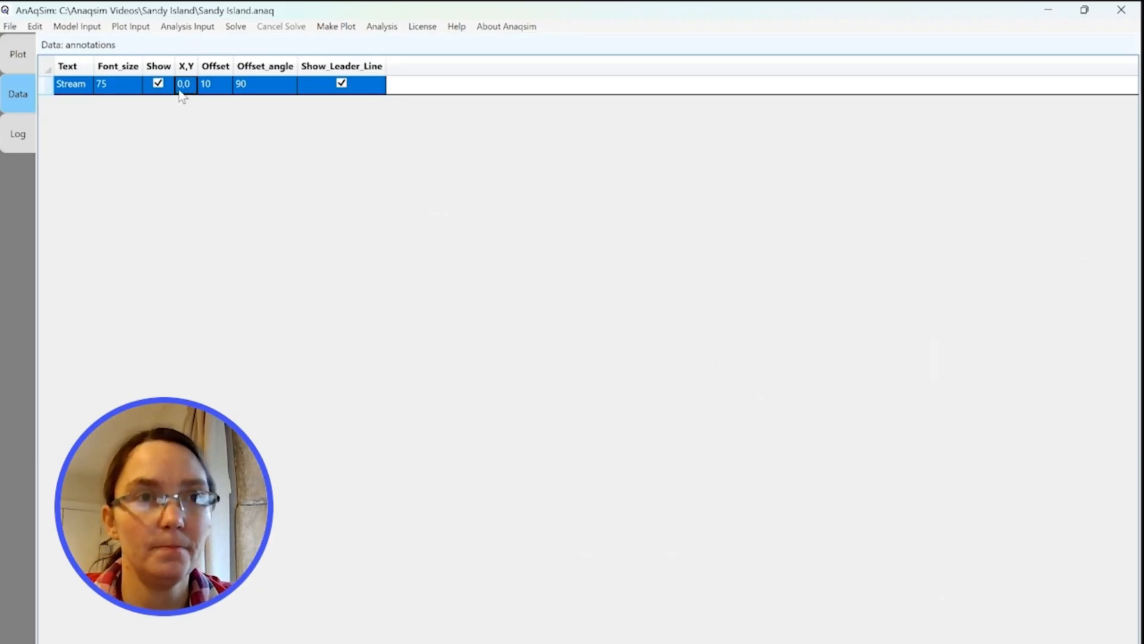
click(13, 56)
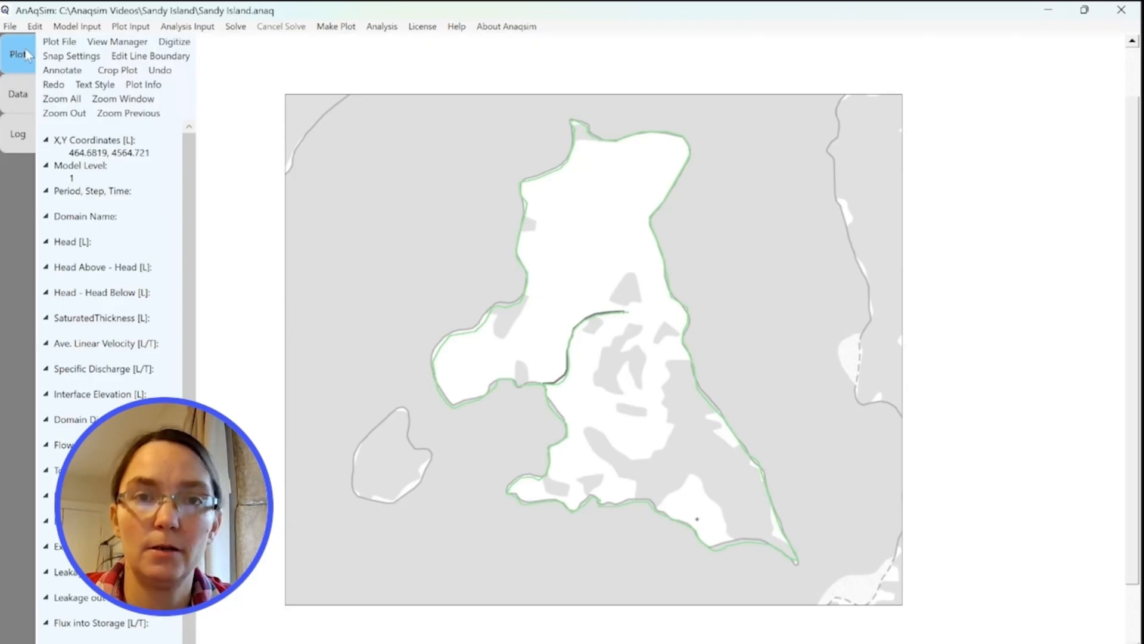
right_click(532, 311)
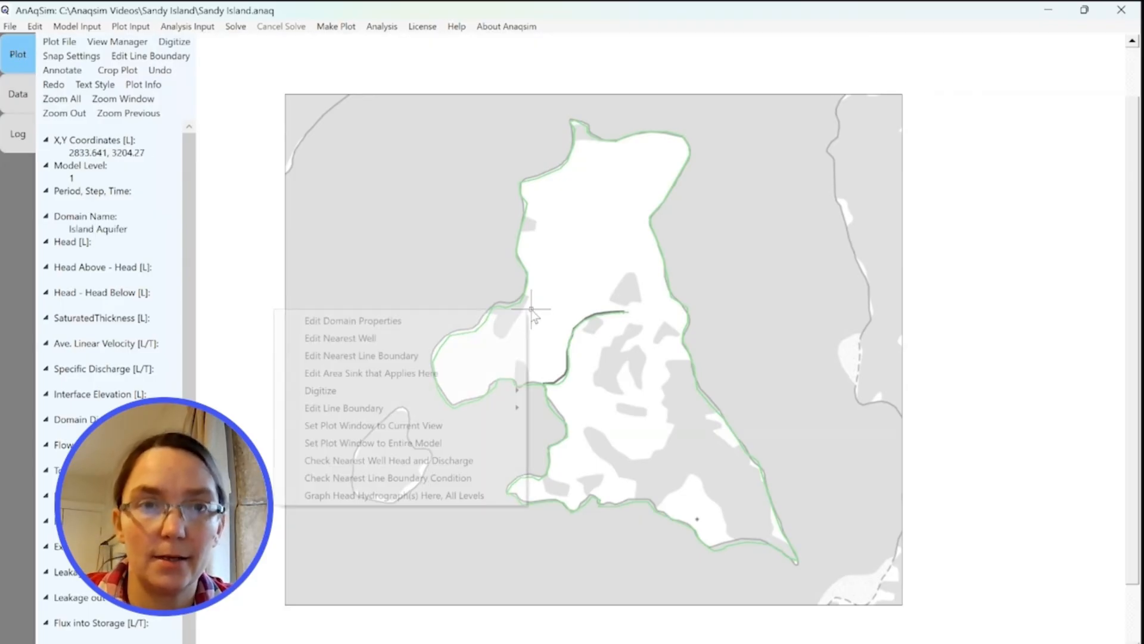
mouse_move(405, 396)
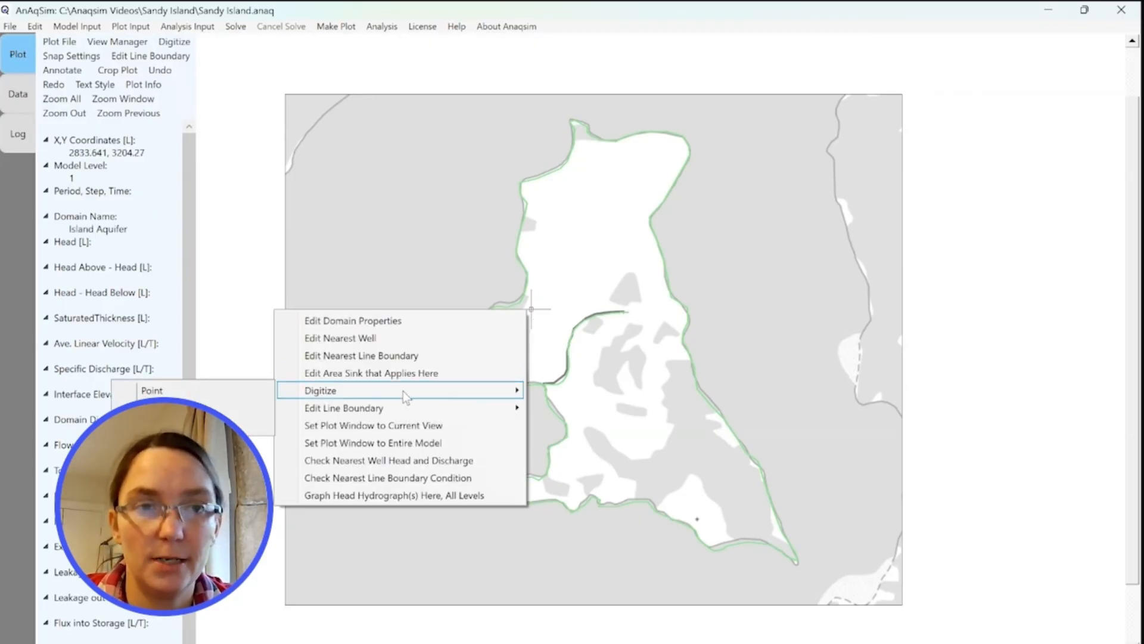
click(199, 389)
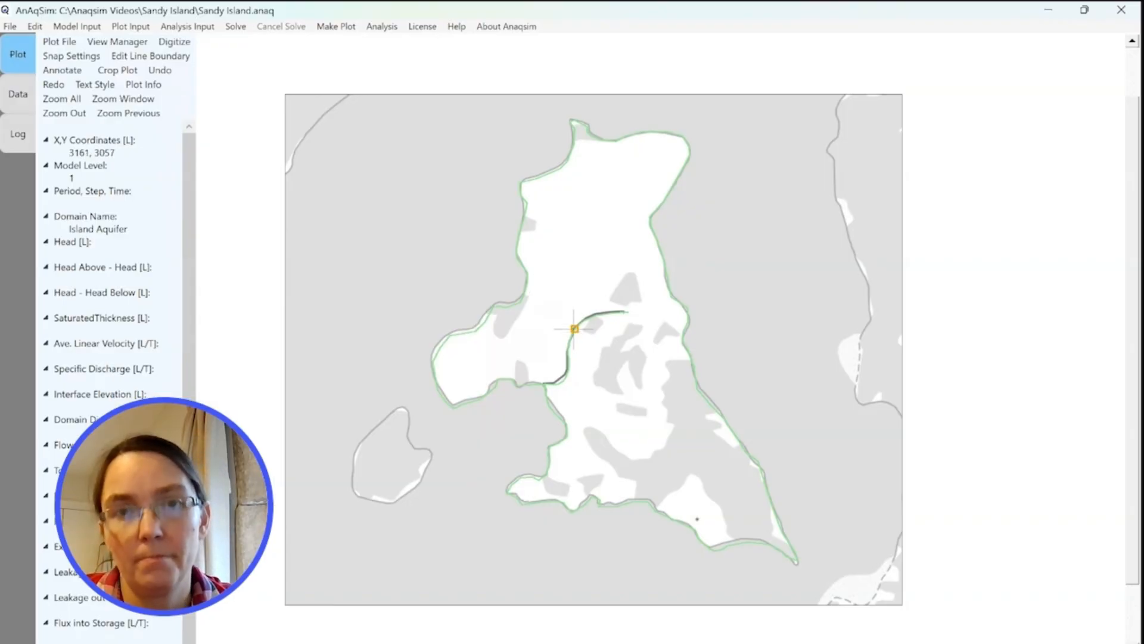
click(573, 329)
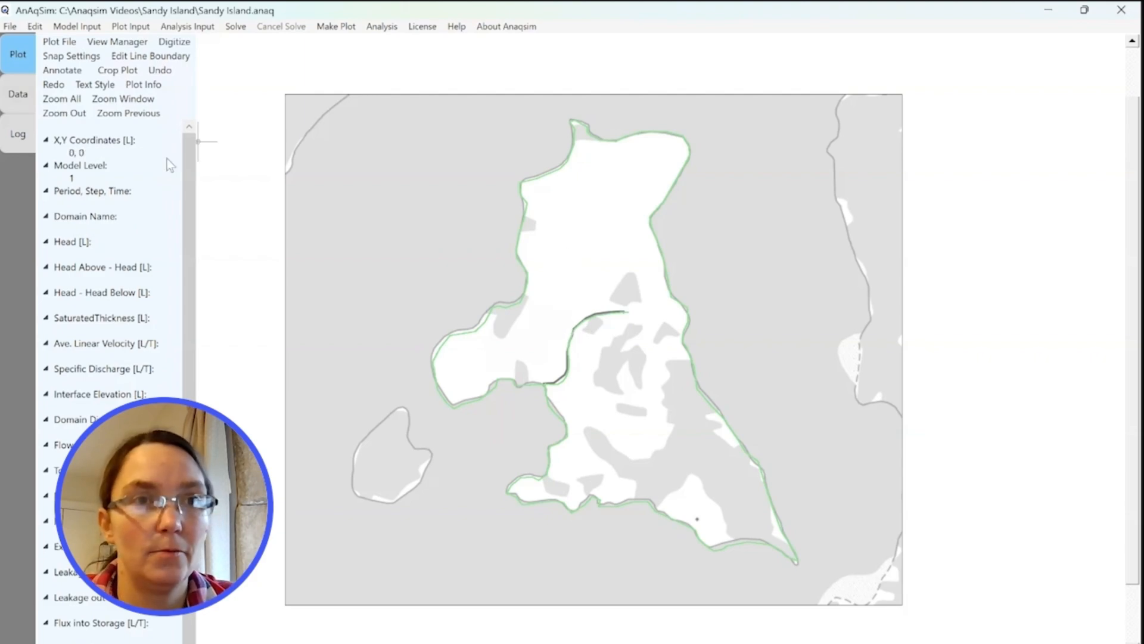
Set the X,Y location of the "Stream" annotation to the digitized point 3161, 3057.
click(21, 98)
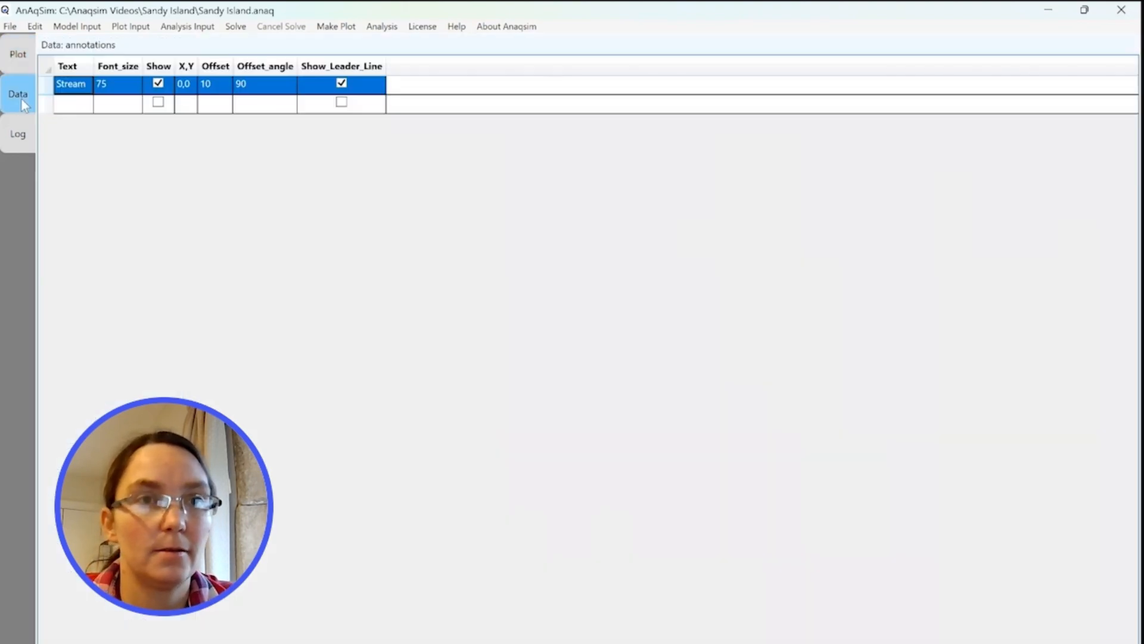
click(192, 90)
text(3161, 3057)
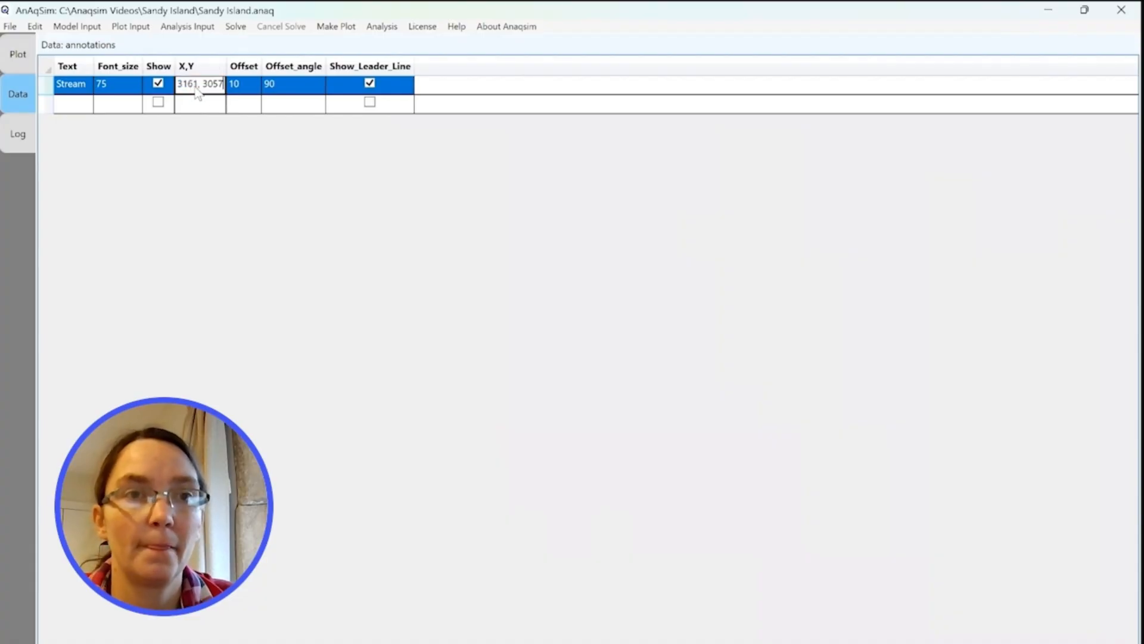
Set the "Stream" annotation's offset to 100 and its offset angle to 120.
click(243, 91)
click(245, 88)
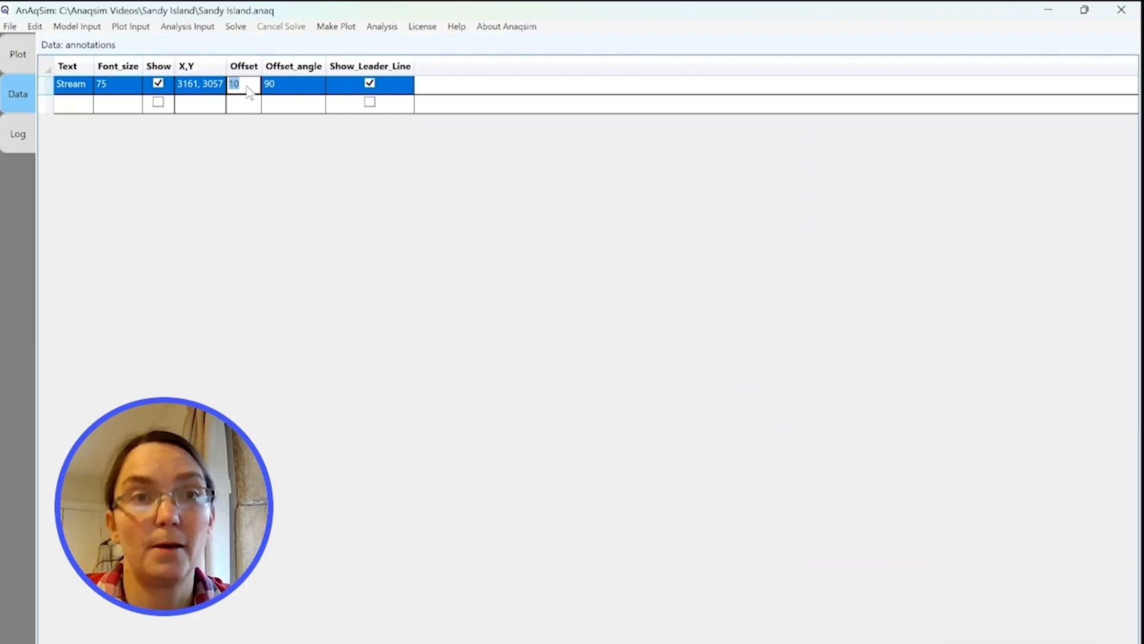
text(10)
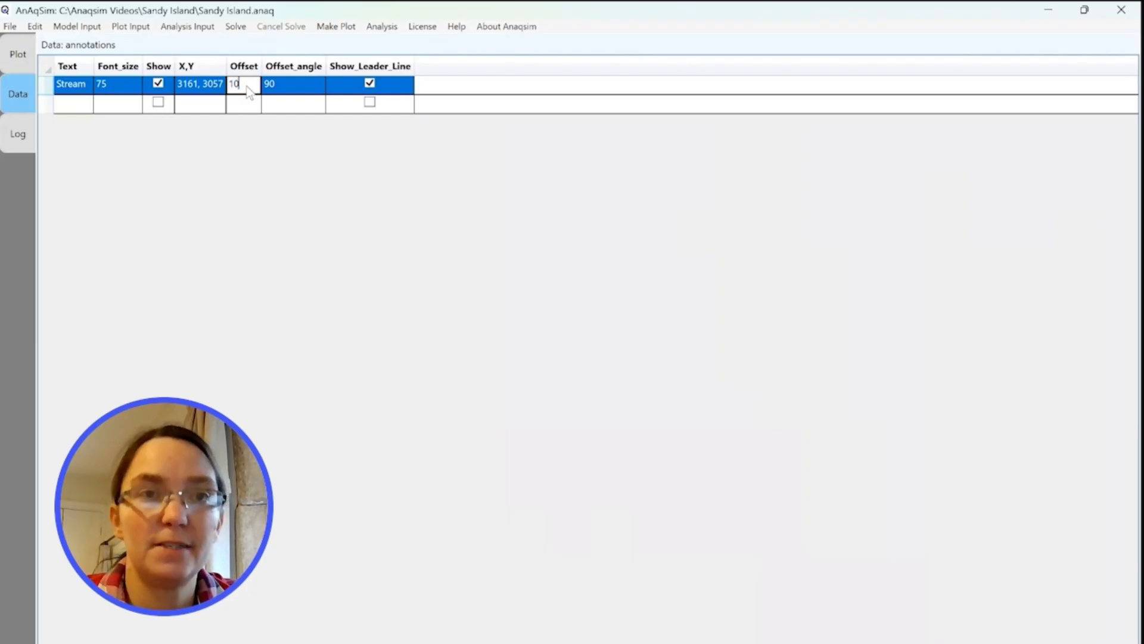
text(0)
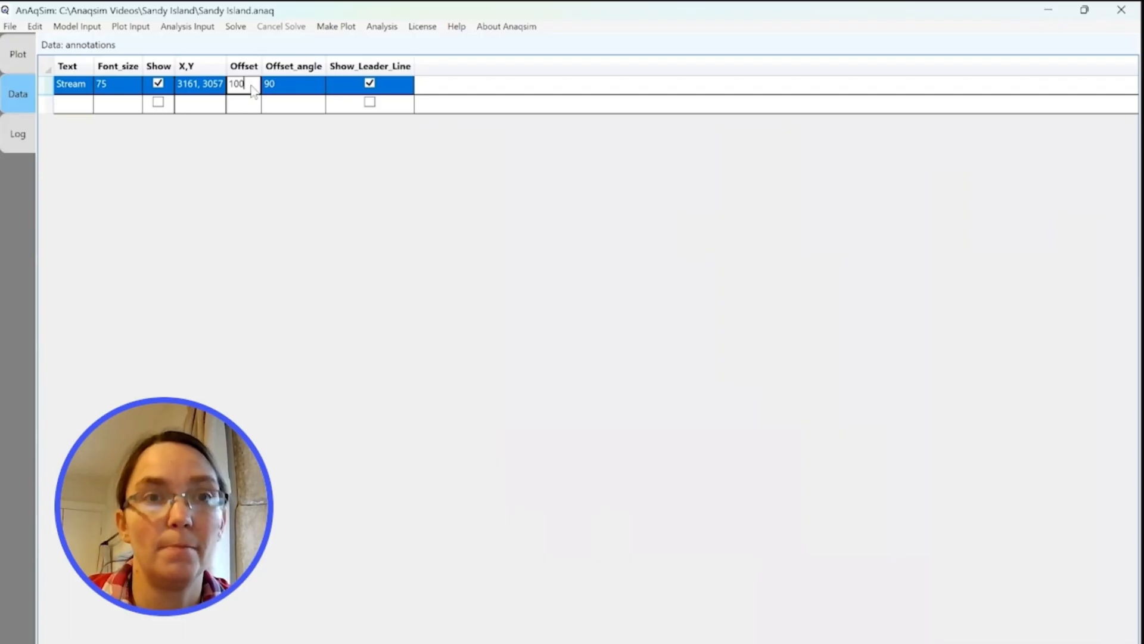
click(292, 89)
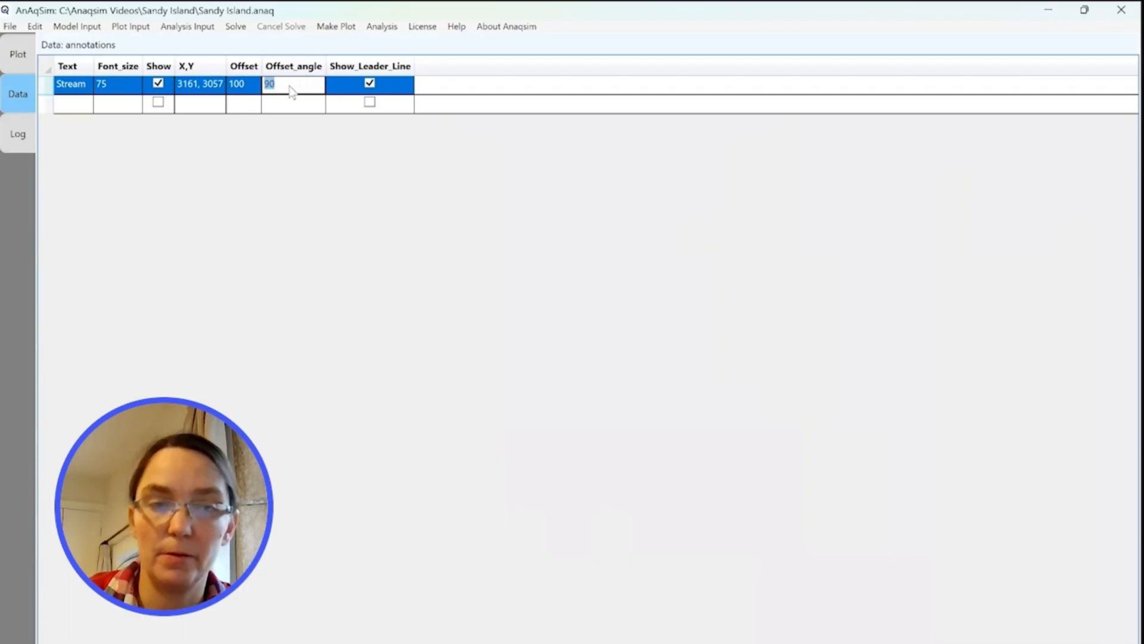
text(120)
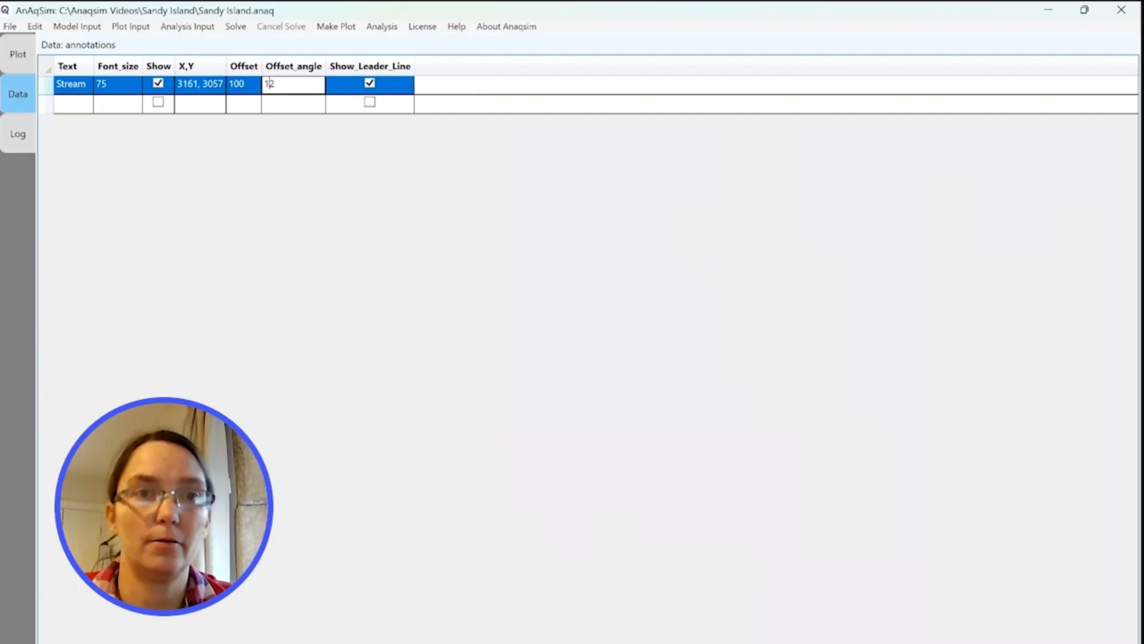
click(286, 109)
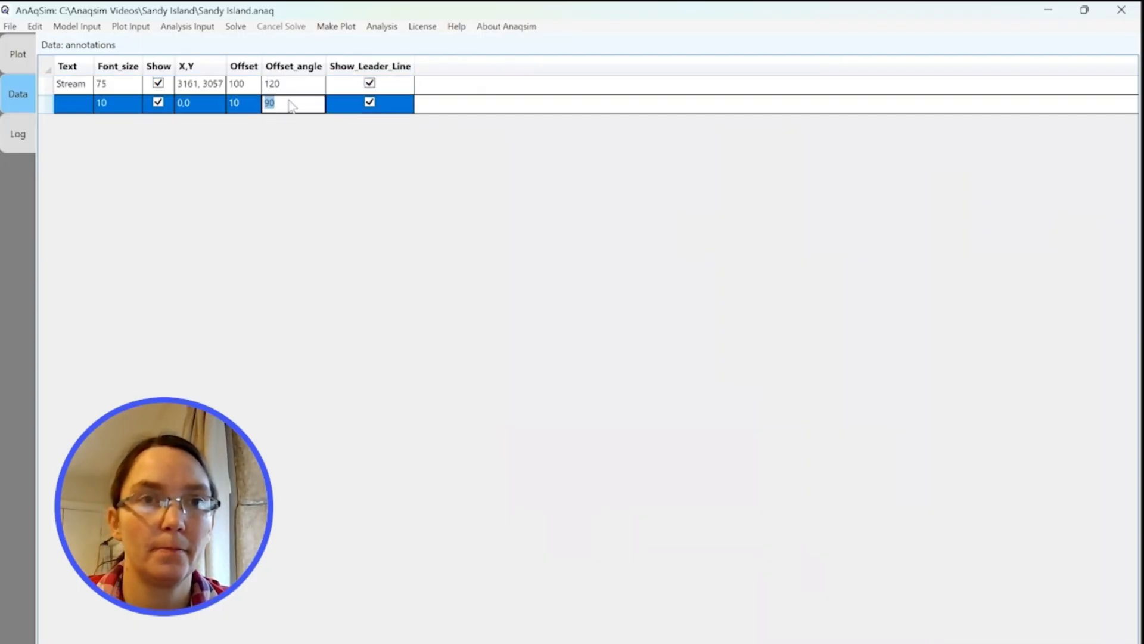
Redraw the model-elements-only plot at level 1 with the "Stream" annotation and show its full extent.
click(335, 26)
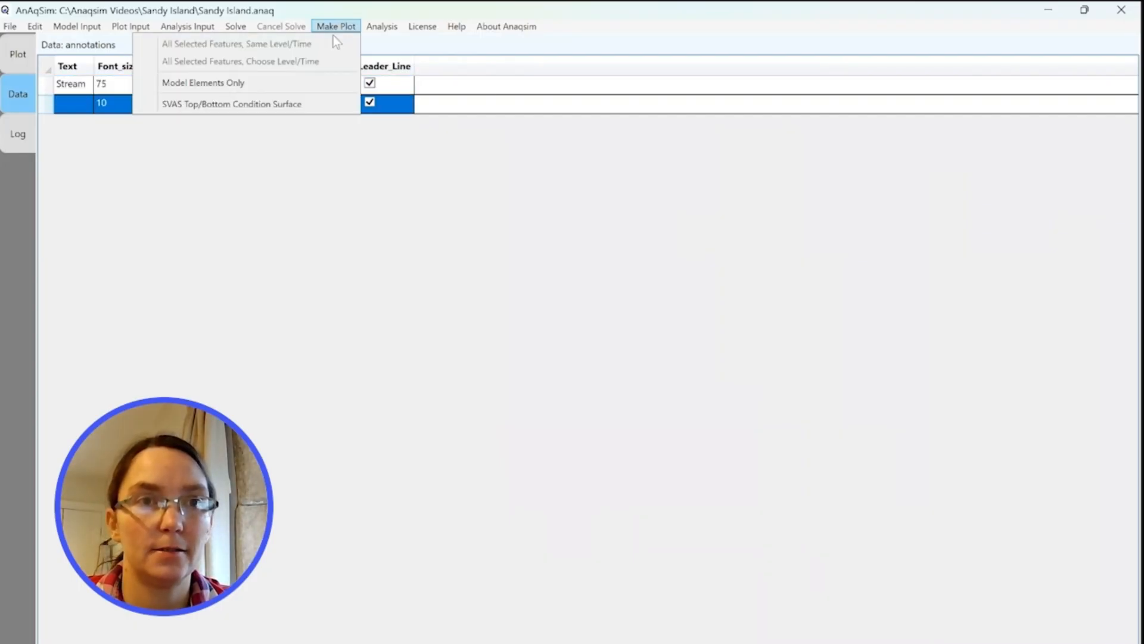
click(246, 85)
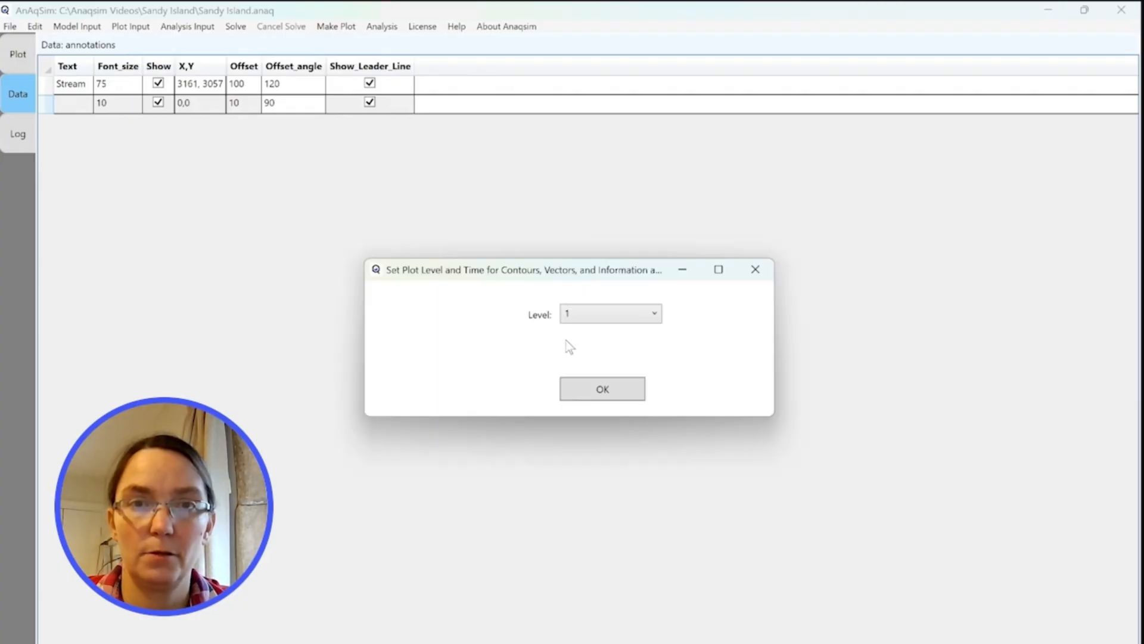
click(576, 387)
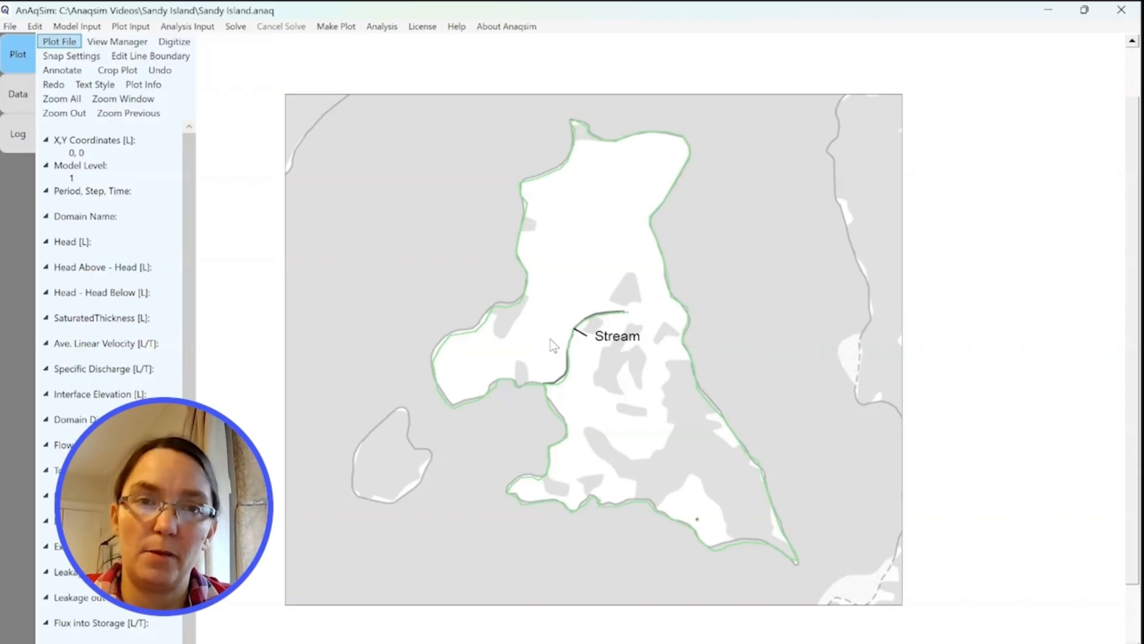
click(62, 100)
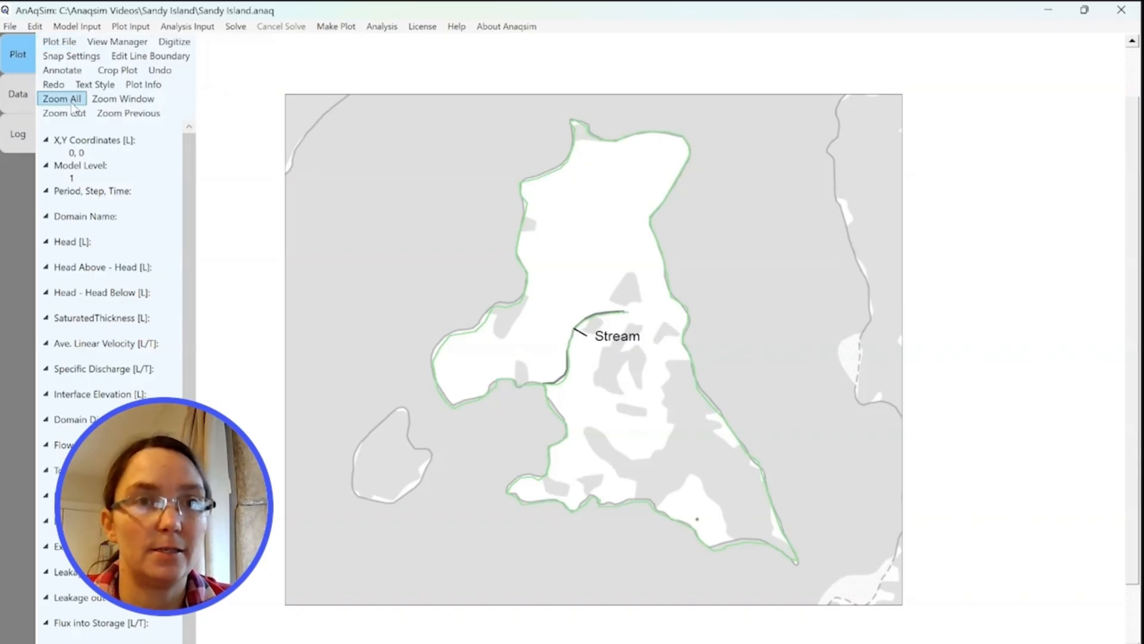
Change the offset angle of the "Stream" annotation to 240.
click(24, 98)
double_click(289, 86)
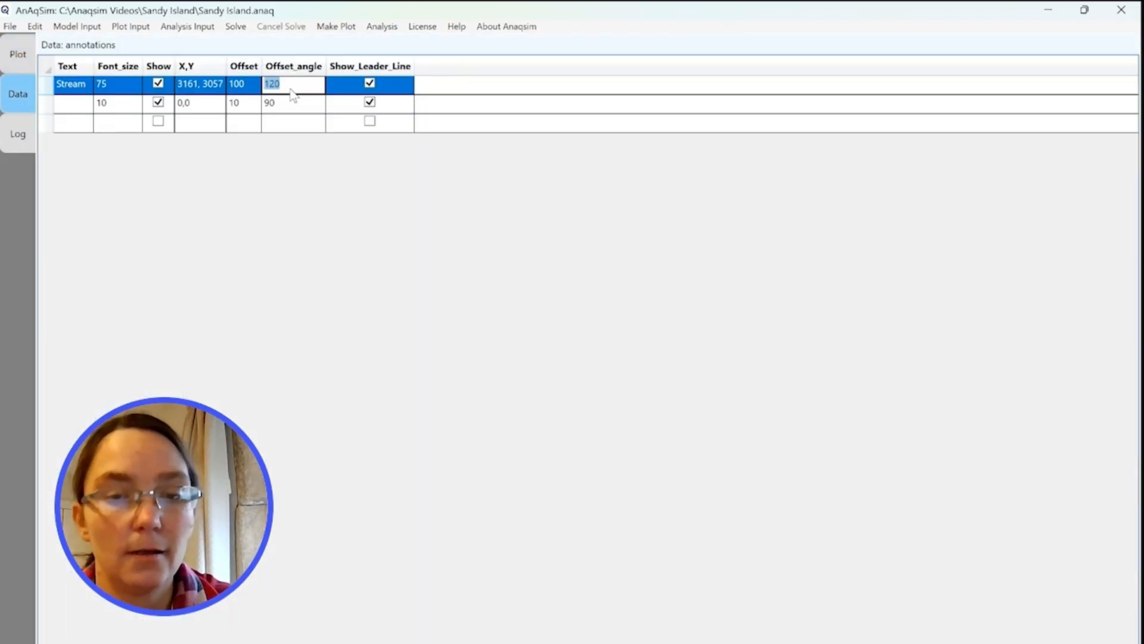
text(240)
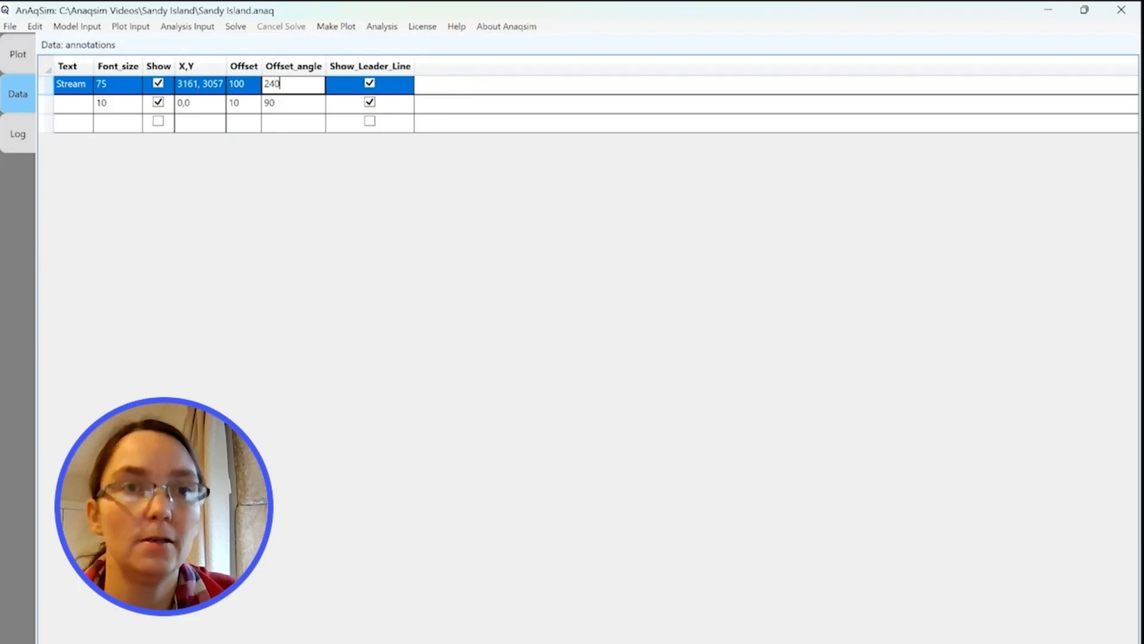
click(298, 99)
Redraw the model-elements-only plot at level 1 with the annotation's new offset angle.
click(337, 26)
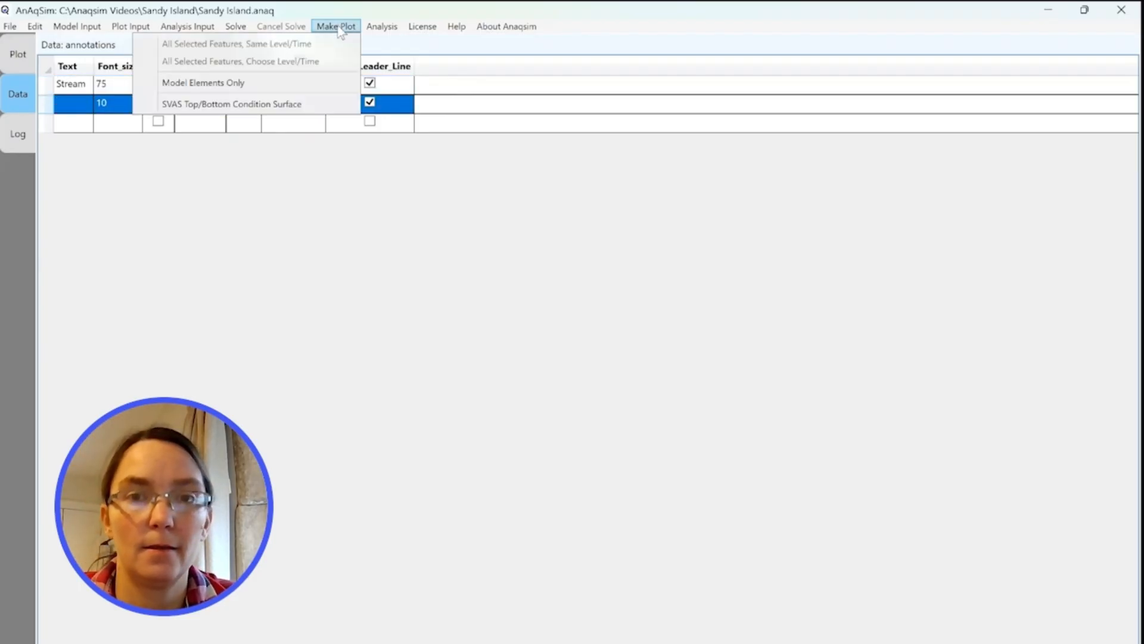
click(292, 81)
click(580, 388)
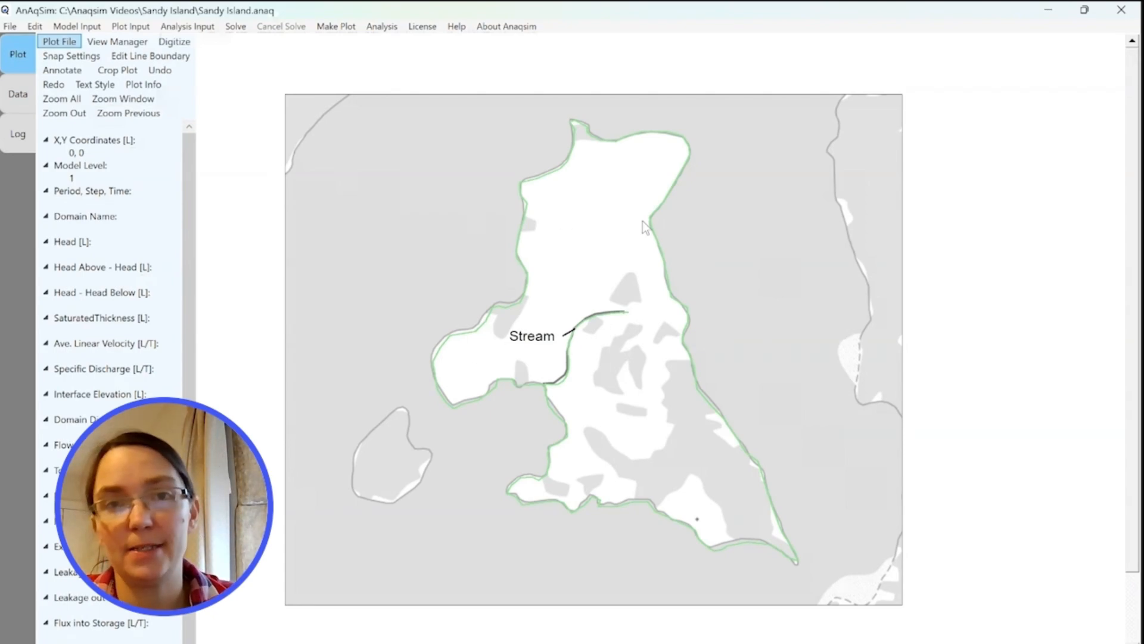
Digitize a point in the open northern part of the island as the location for a second label.
click(583, 210)
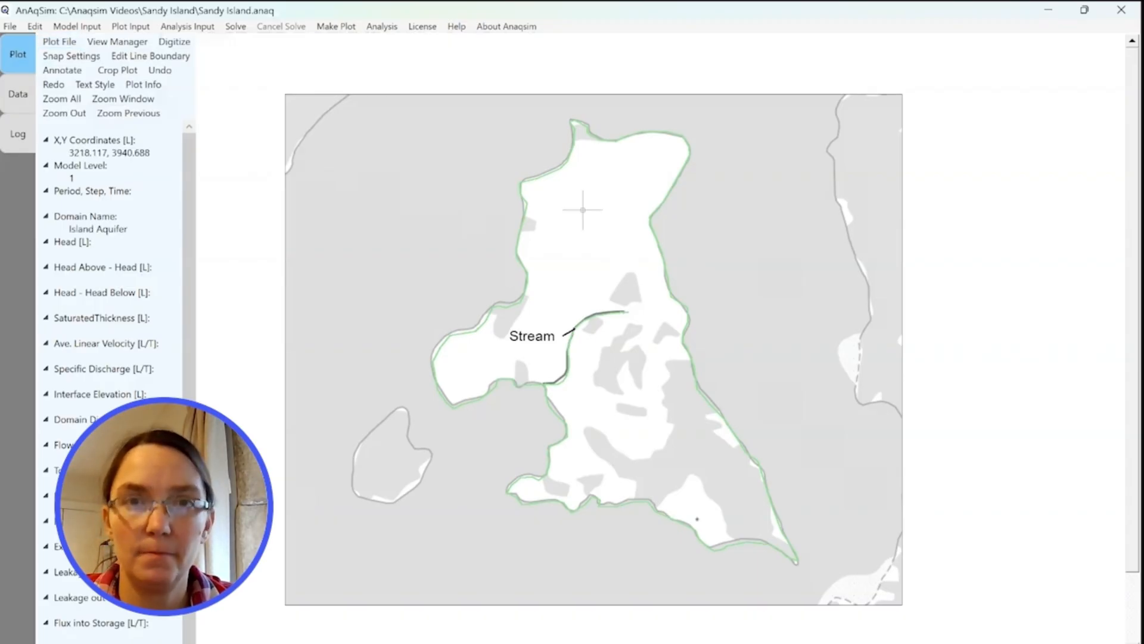
right_click(582, 209)
mouse_move(478, 301)
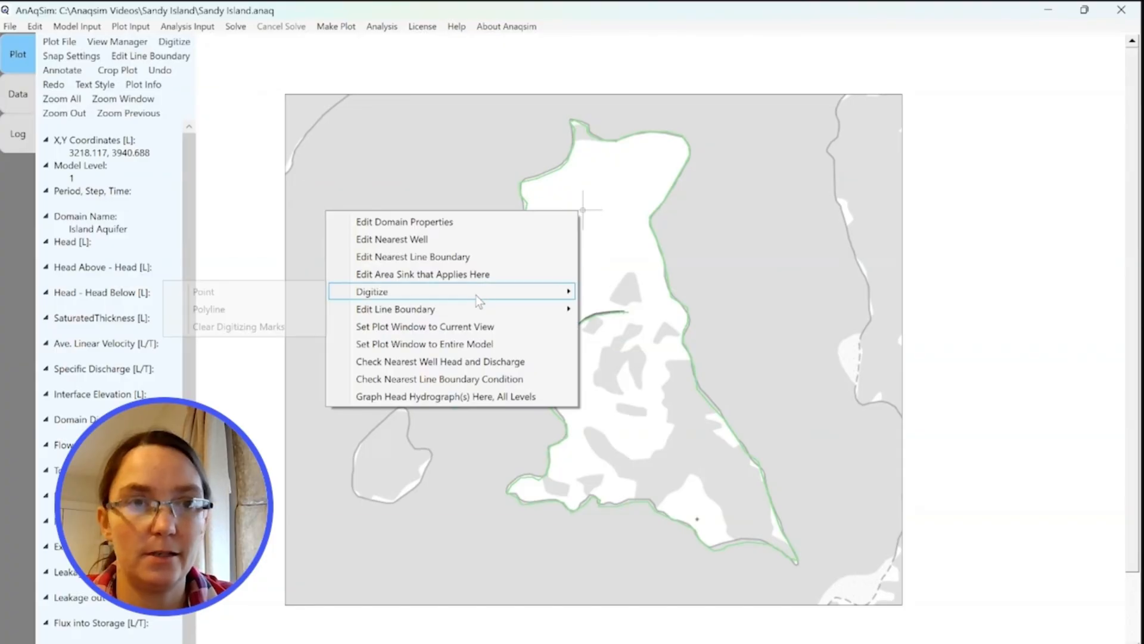
click(250, 292)
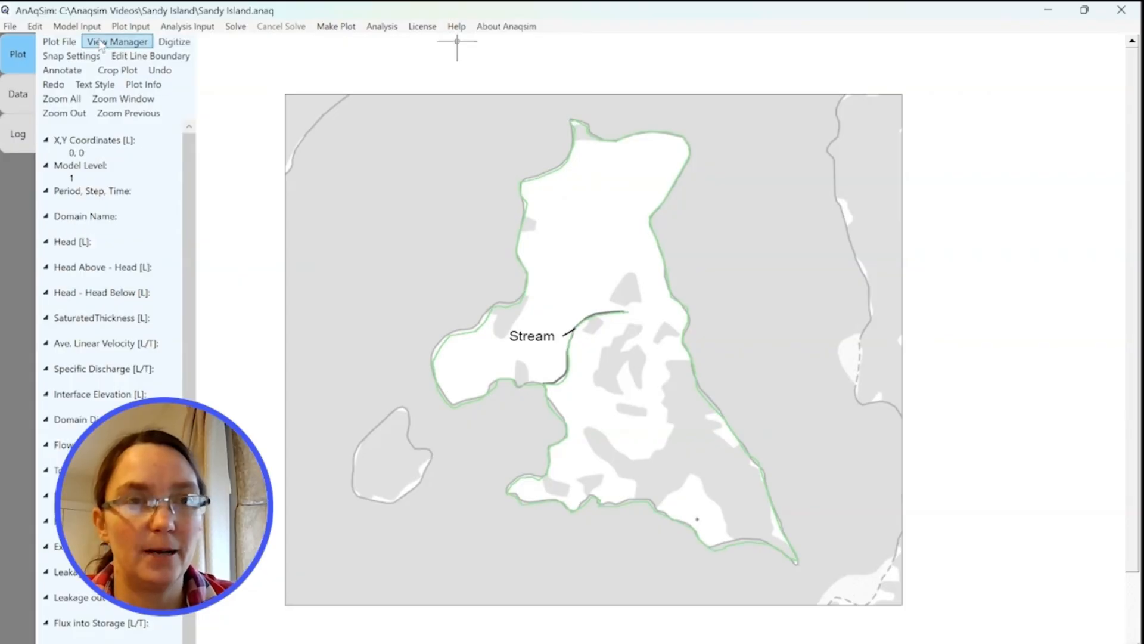
Fill in the second plot annotation entry with the text "Island" and a font size of 150.
click(130, 26)
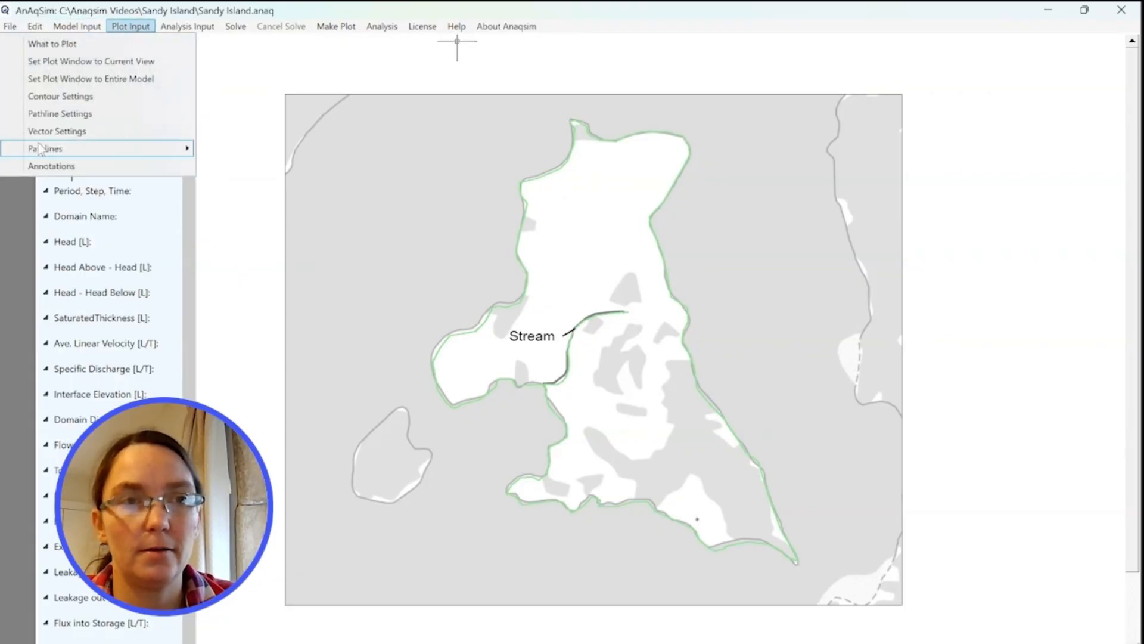
click(41, 167)
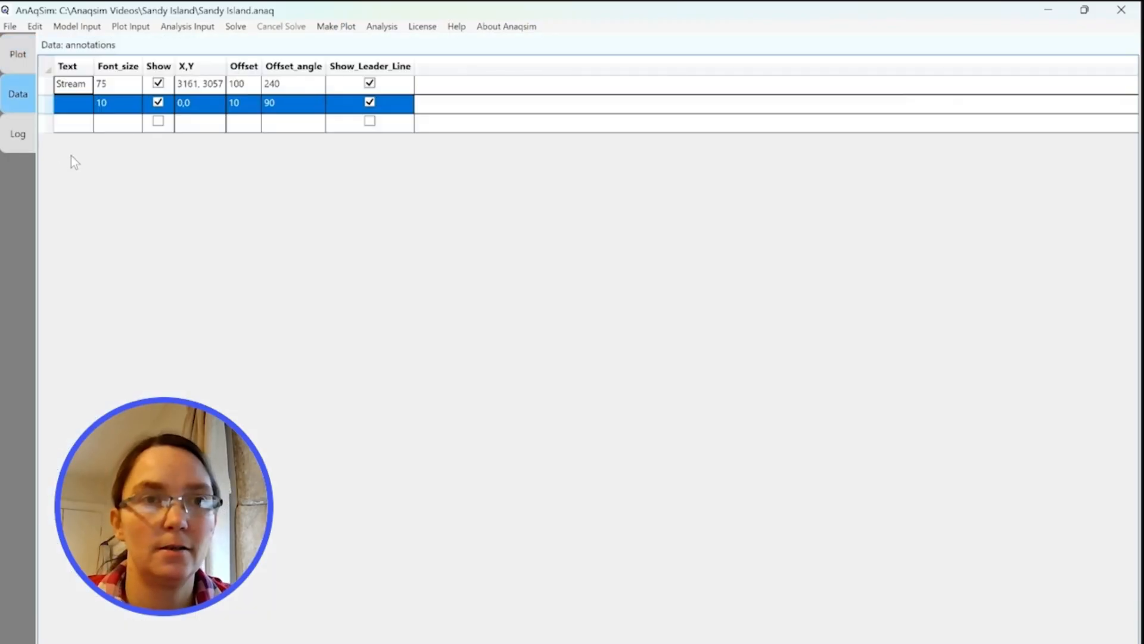
click(80, 106)
text(Island)
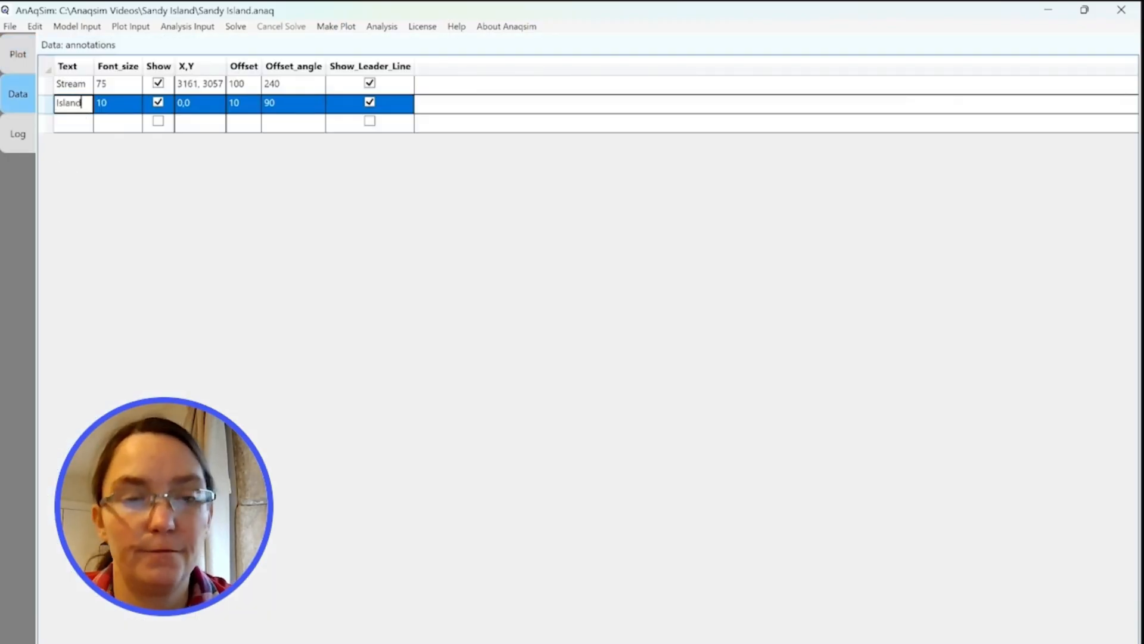
key(Tab)
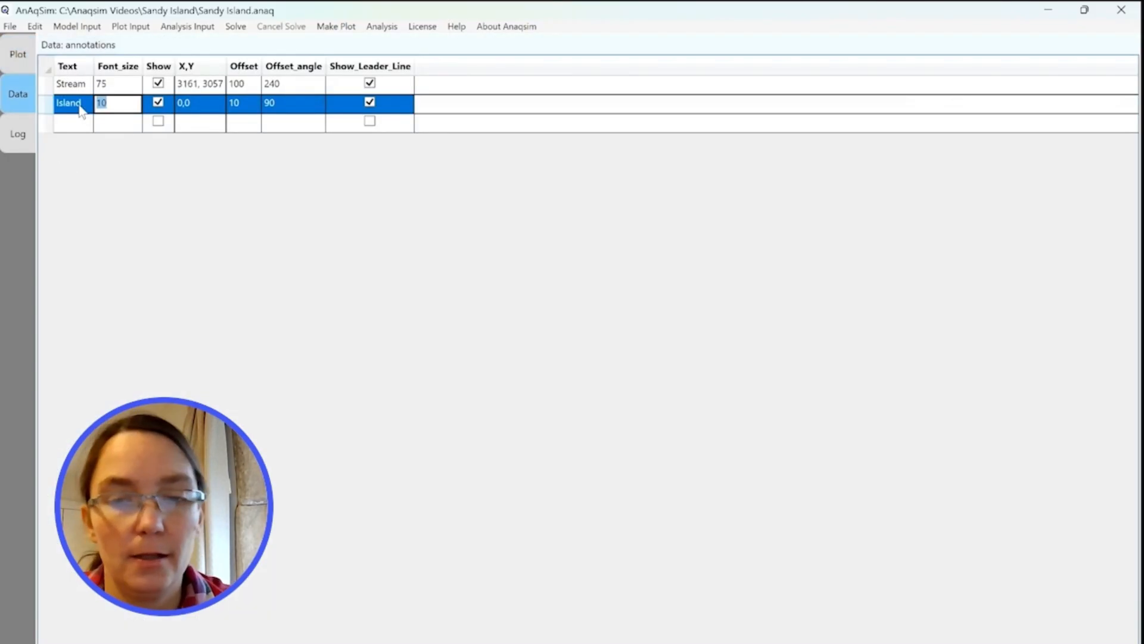
text(150)
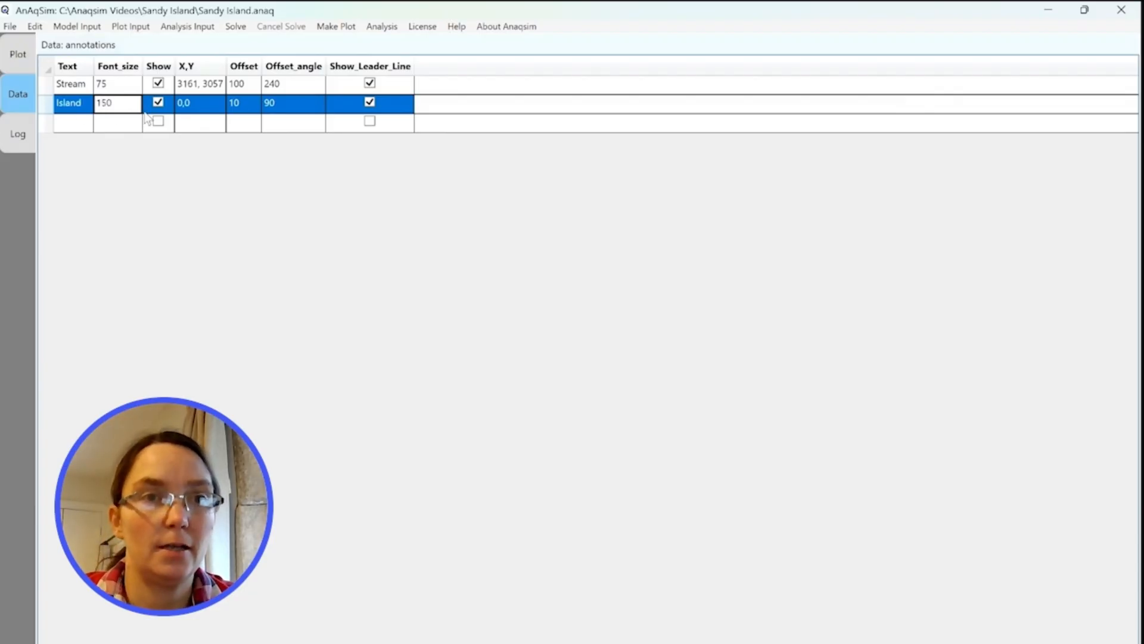
Set the "Island" annotation's X,Y location to the digitized point 3253.60663910717, 3955.47516548042 and its offset to 0.
click(208, 107)
text(3253.60663910717, 3955.47516548042)
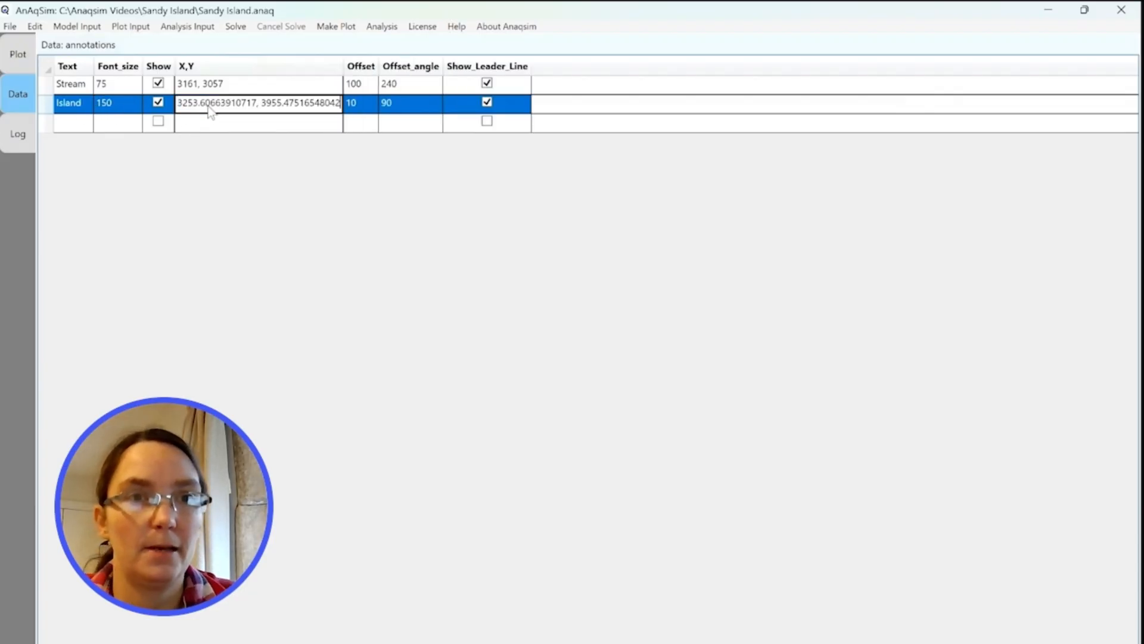
click(366, 106)
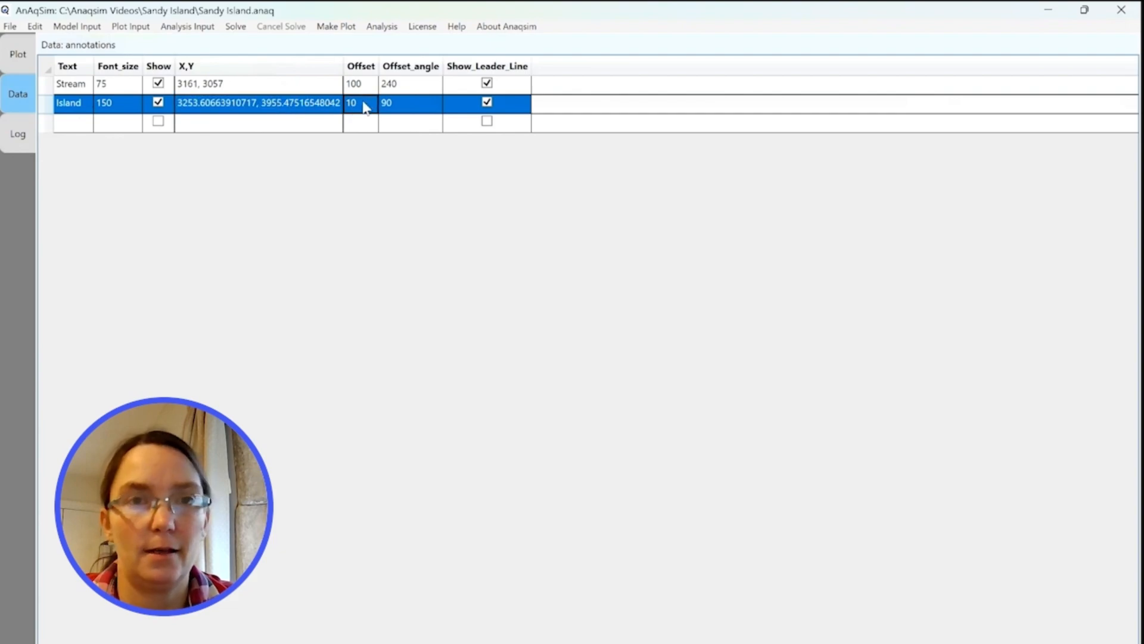
click(363, 108)
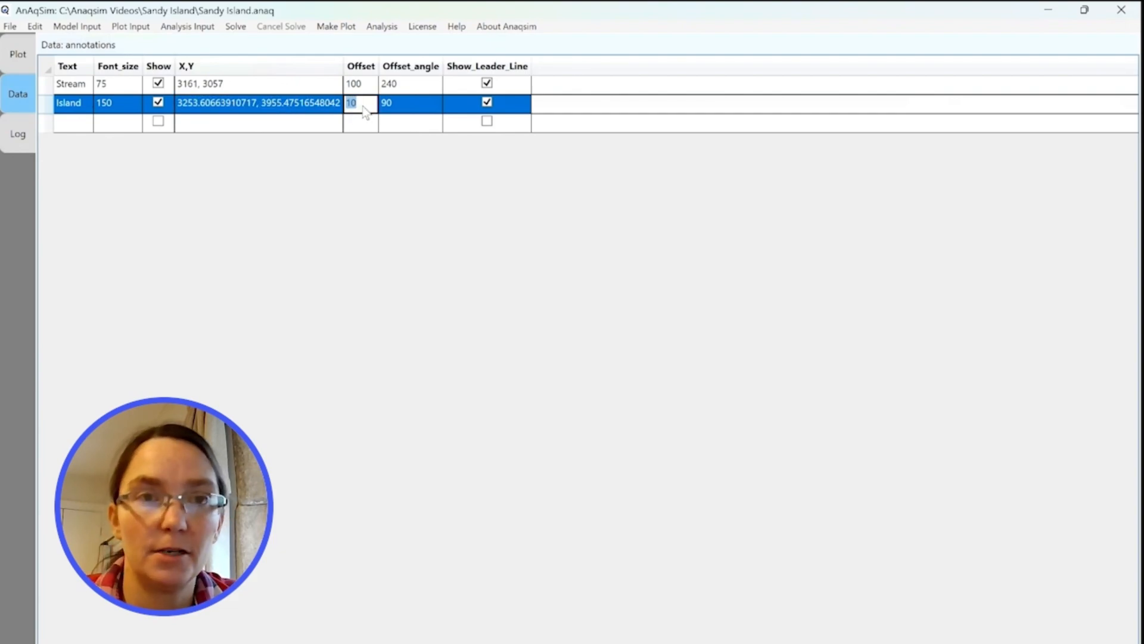
text(0)
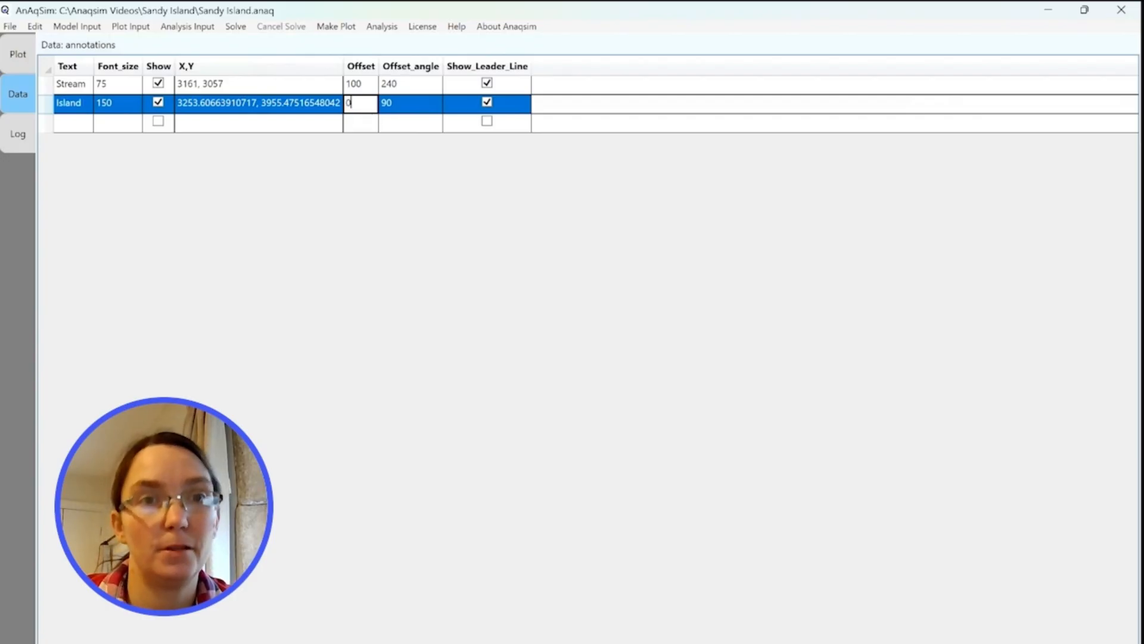
click(417, 106)
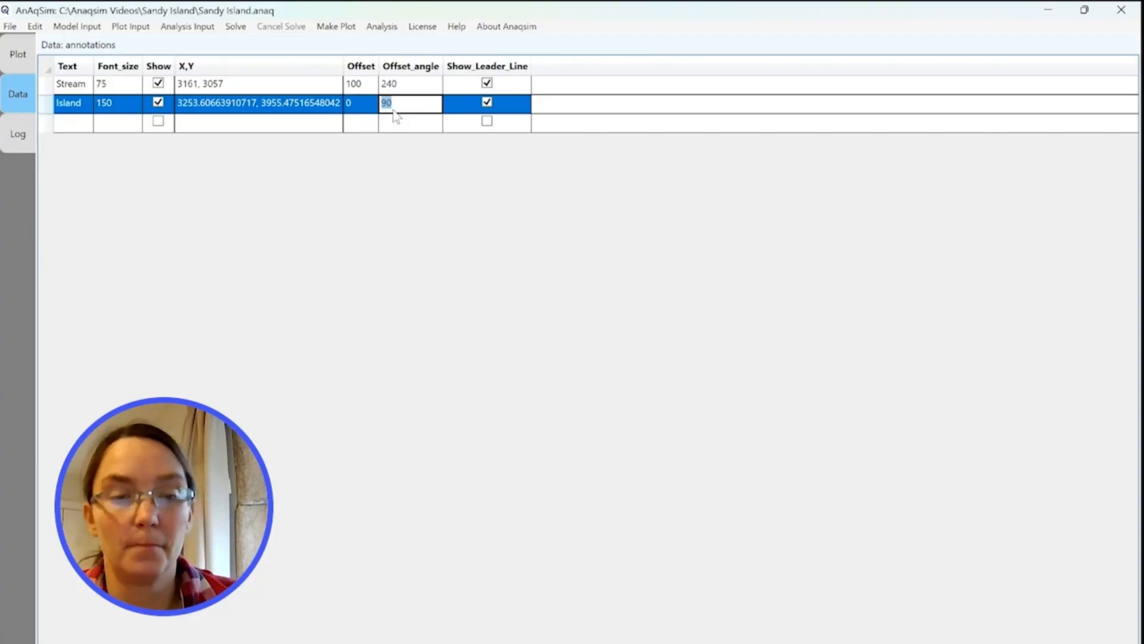
Set the "Island" annotation's offset angle to 180 and turn off its leader line.
text(1)
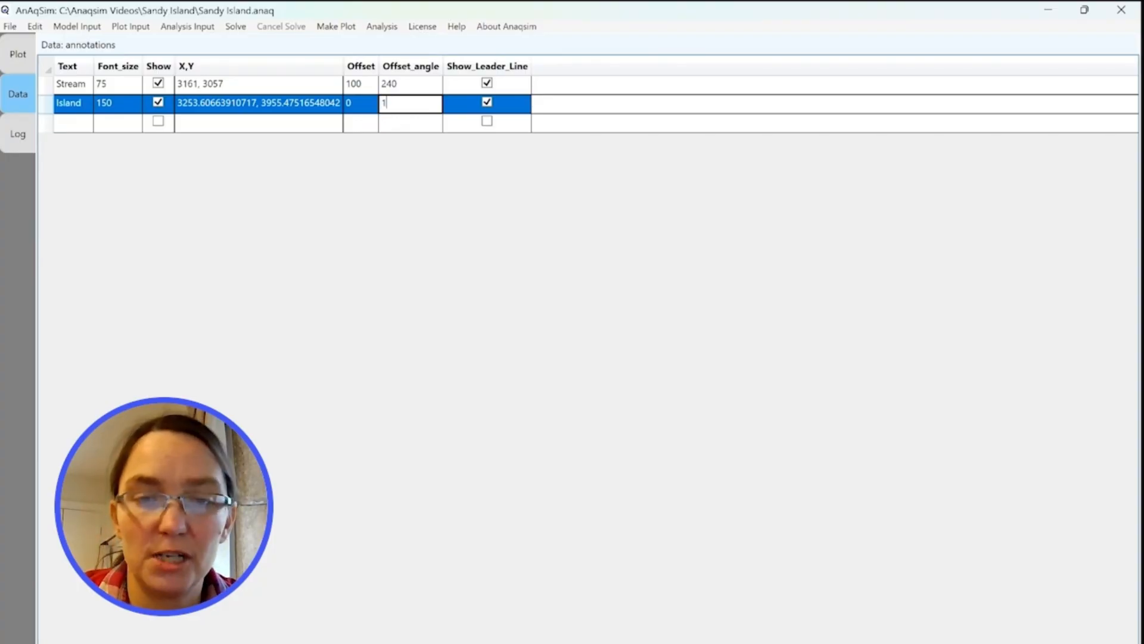
text(80)
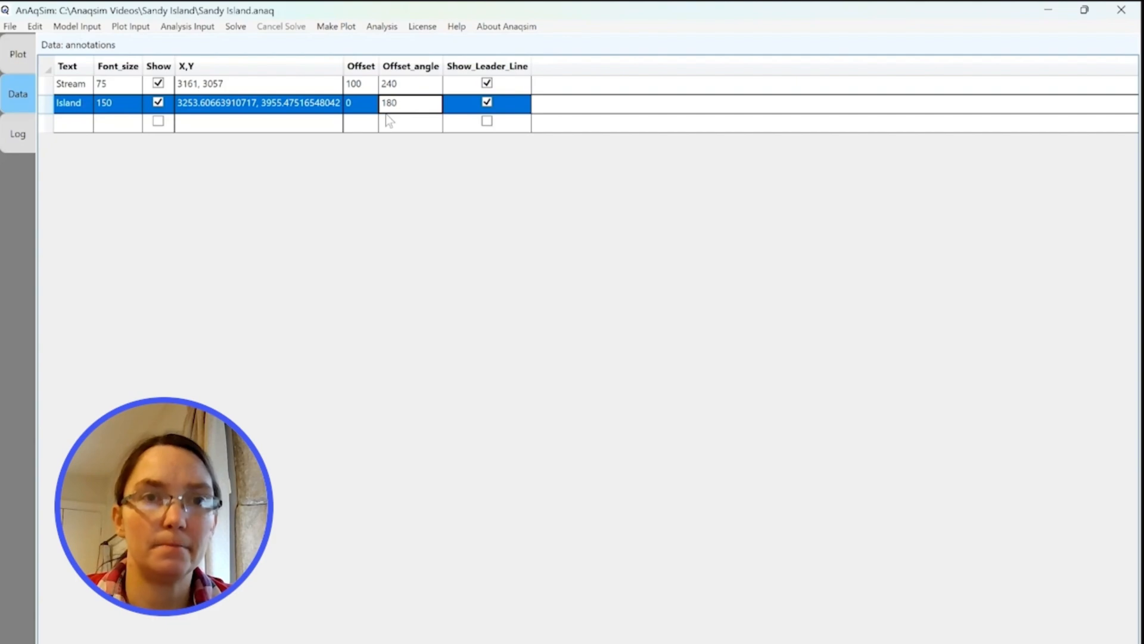
key(Up)
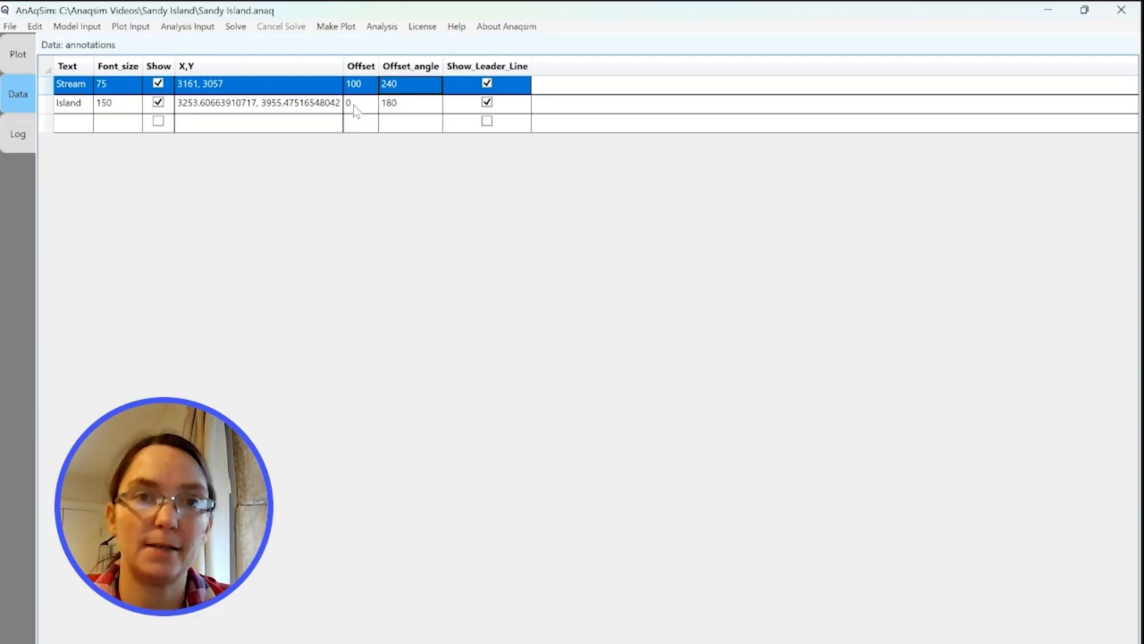
click(488, 104)
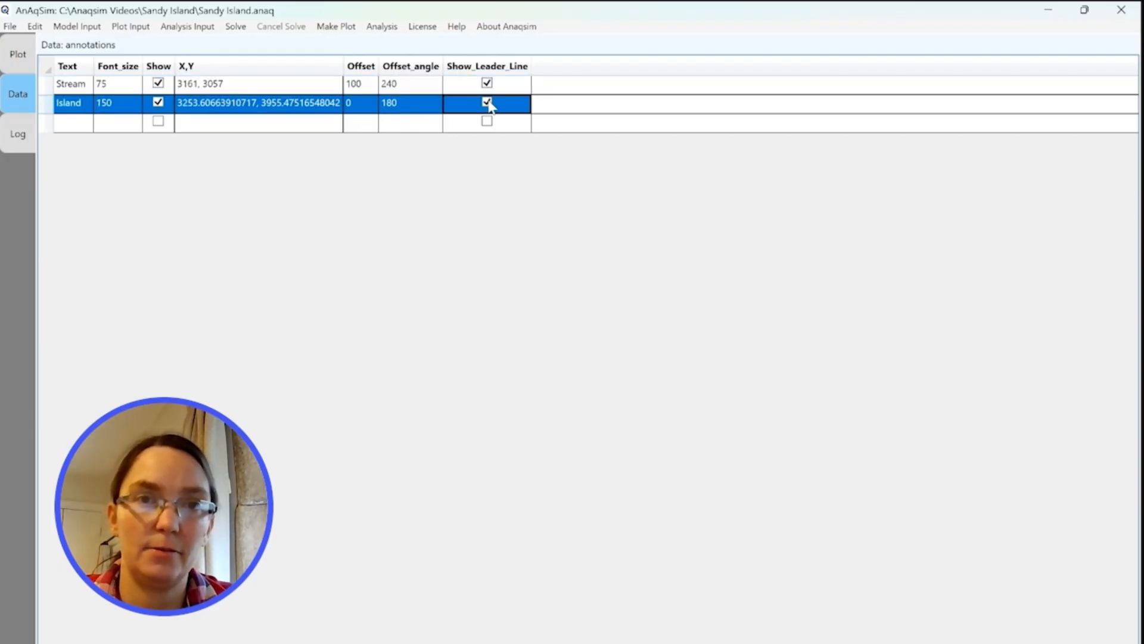
click(487, 104)
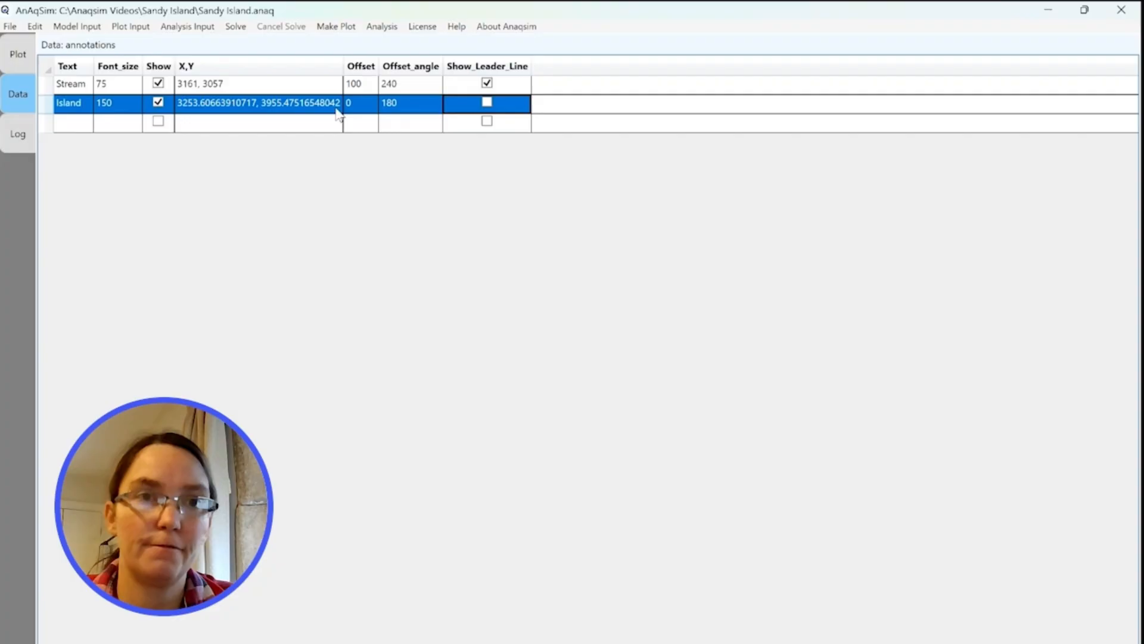
click(367, 89)
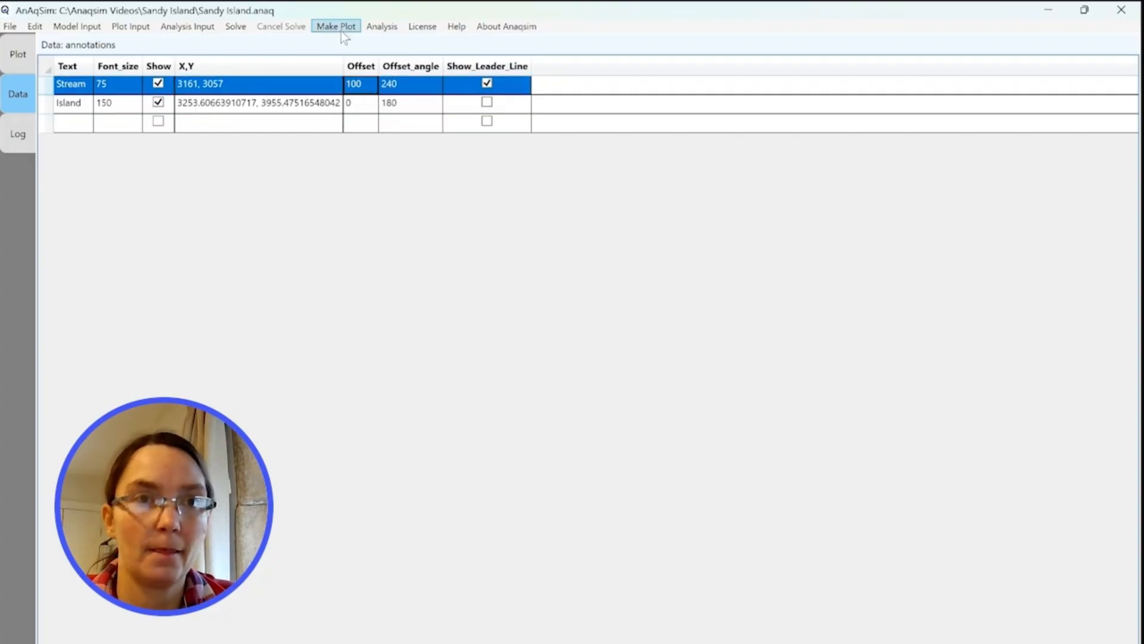
Redraw the model-elements-only plot at level 1 with both annotations and show its full extent.
click(334, 31)
click(294, 103)
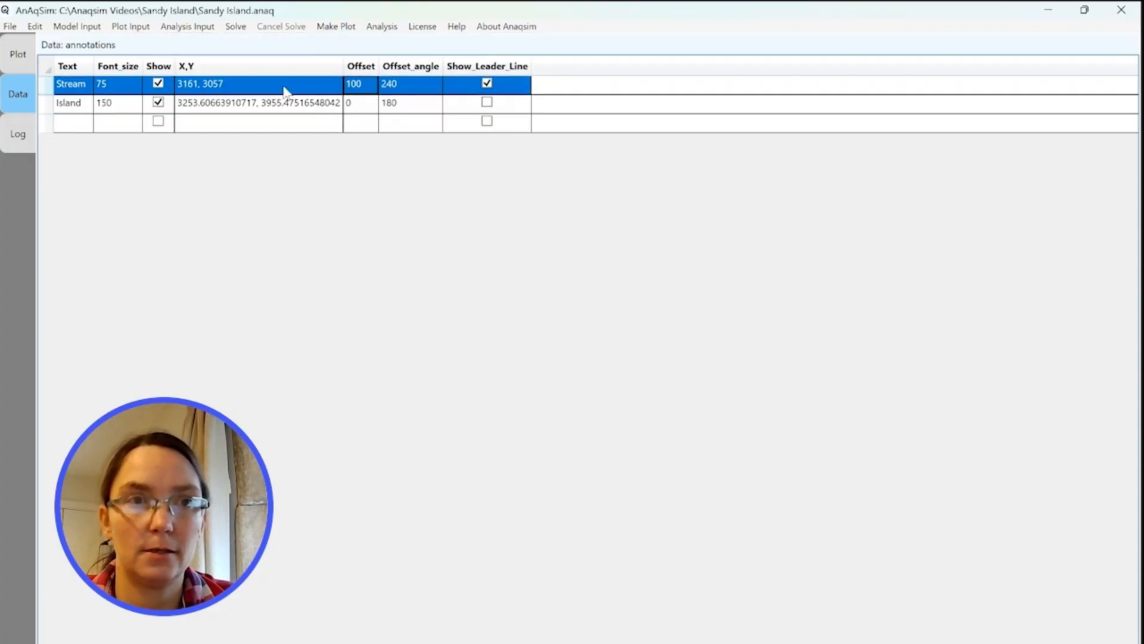
click(596, 394)
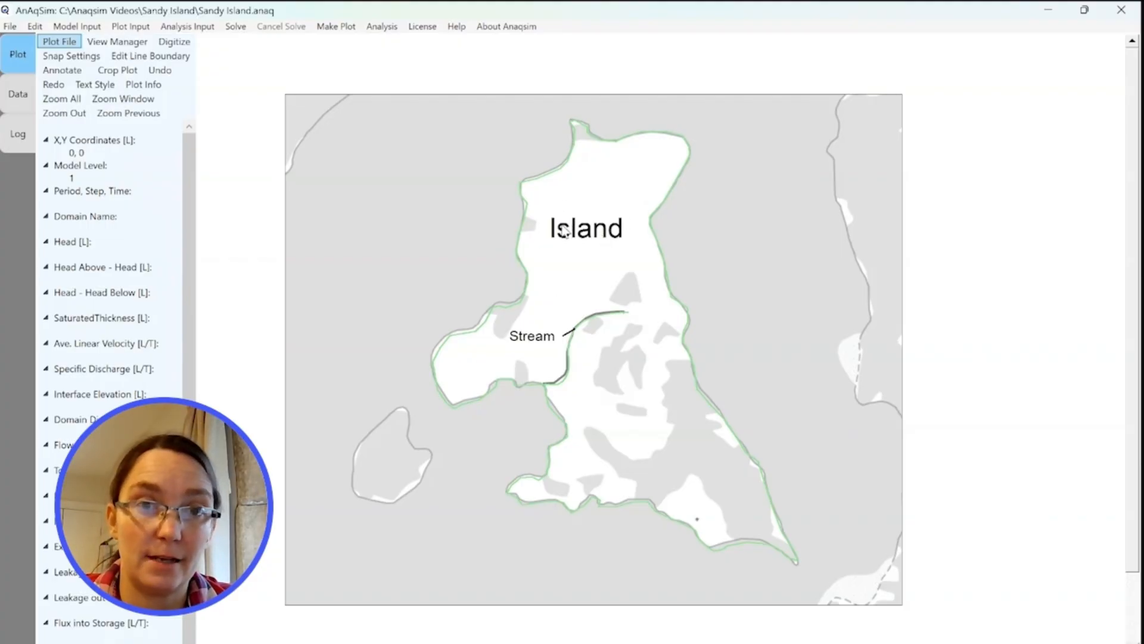
click(62, 98)
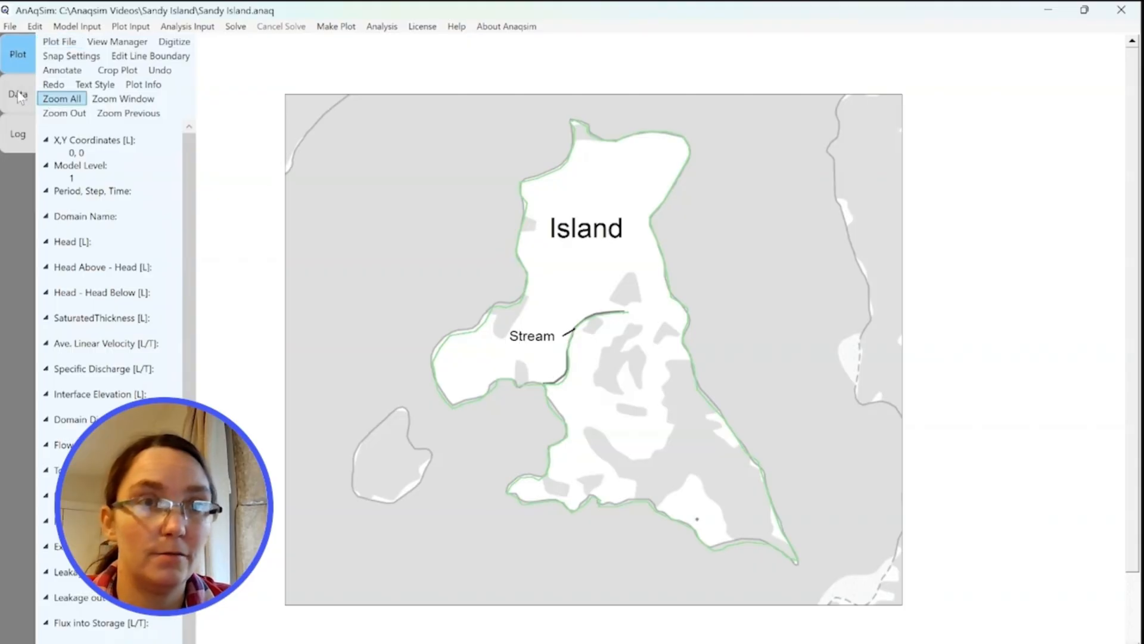
Compare the labels on the plot with their entries in the annotations table.
click(18, 95)
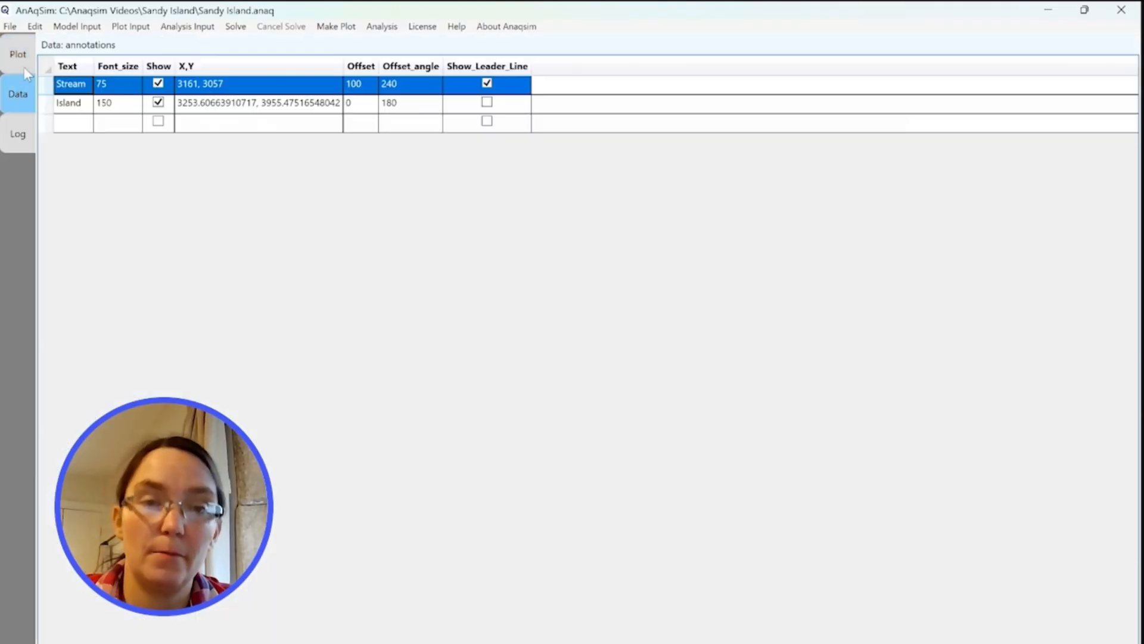
click(23, 65)
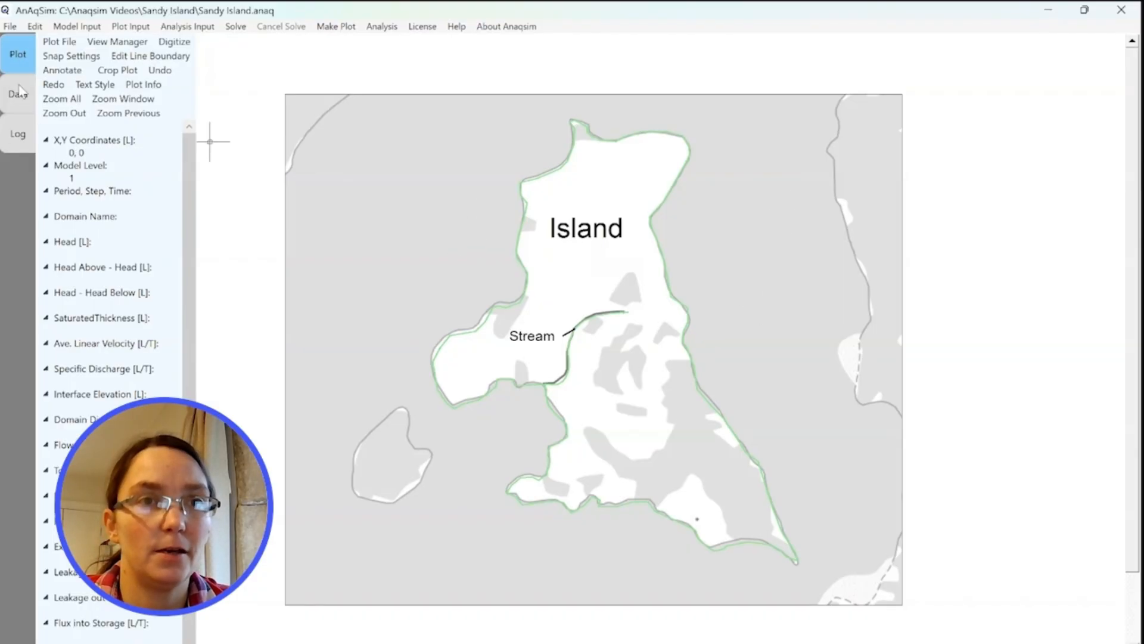
click(131, 27)
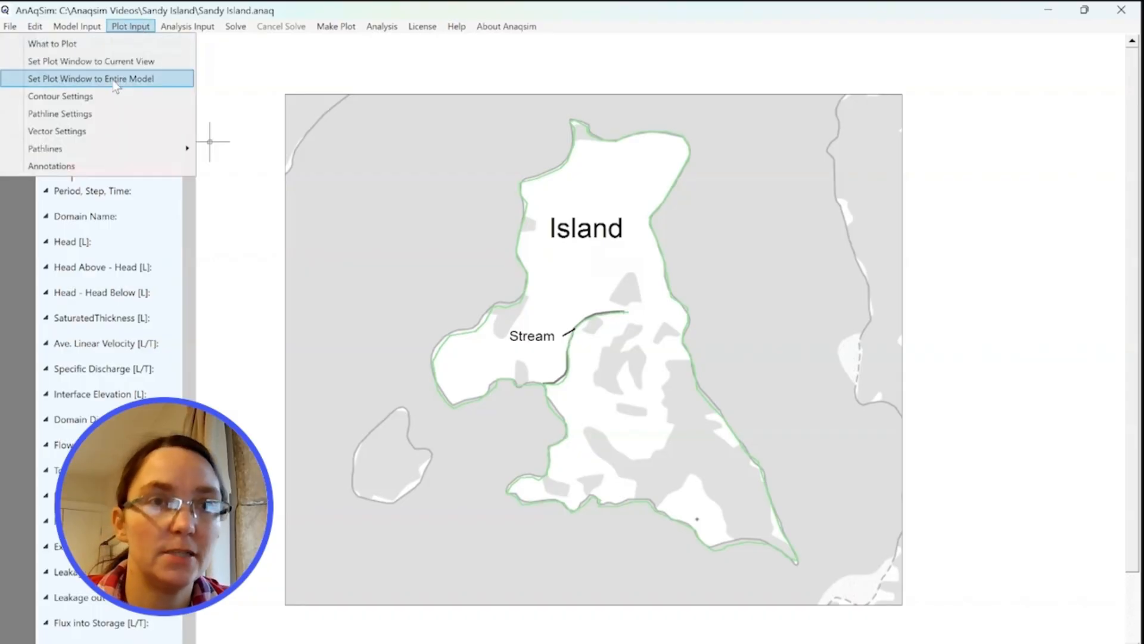
click(79, 162)
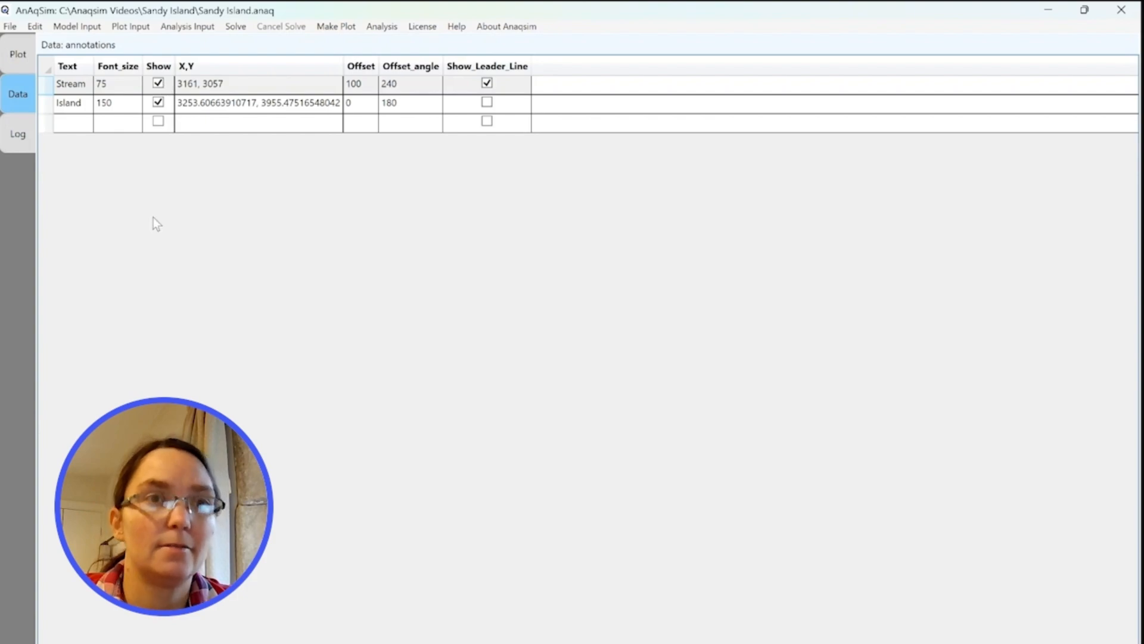
Turn off the display of annotations in the What to Plot settings.
click(138, 28)
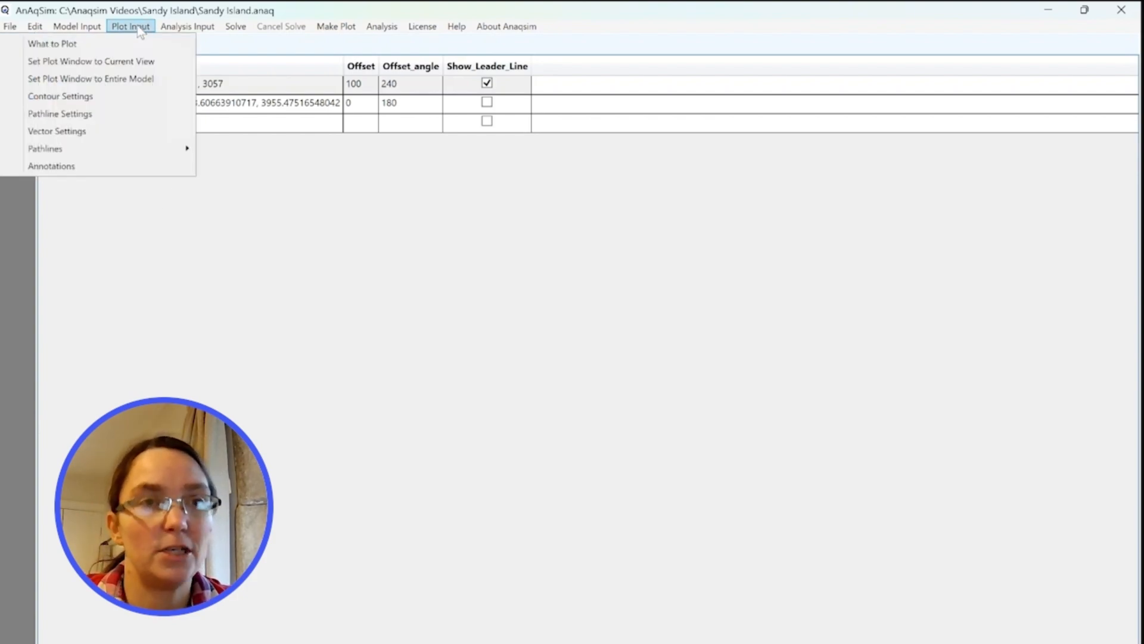
click(77, 50)
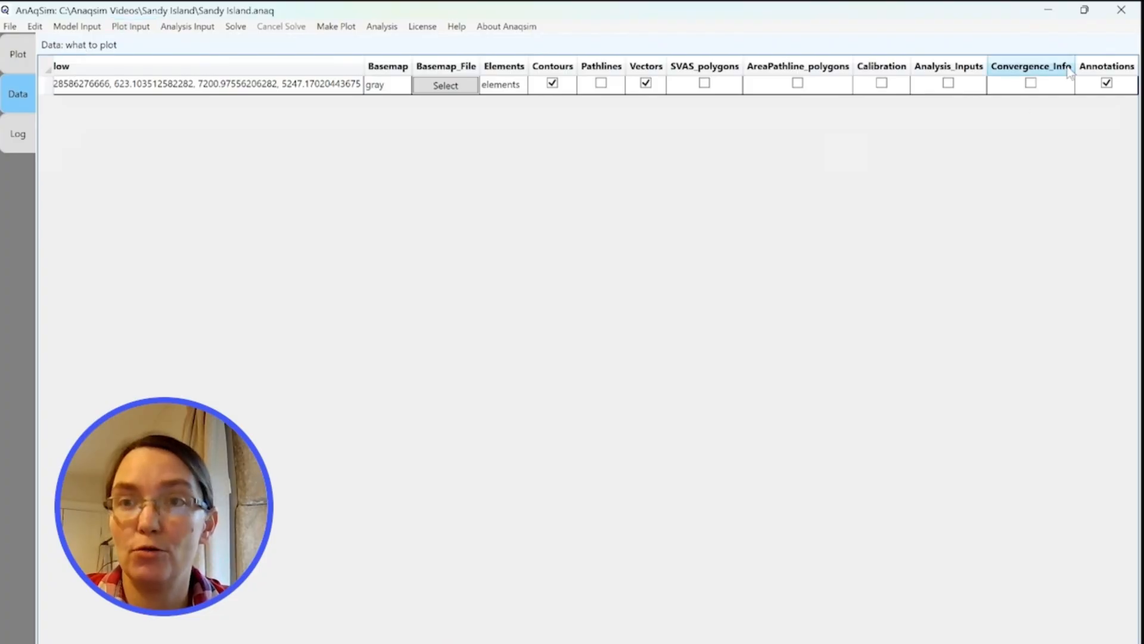
click(1106, 85)
click(1108, 87)
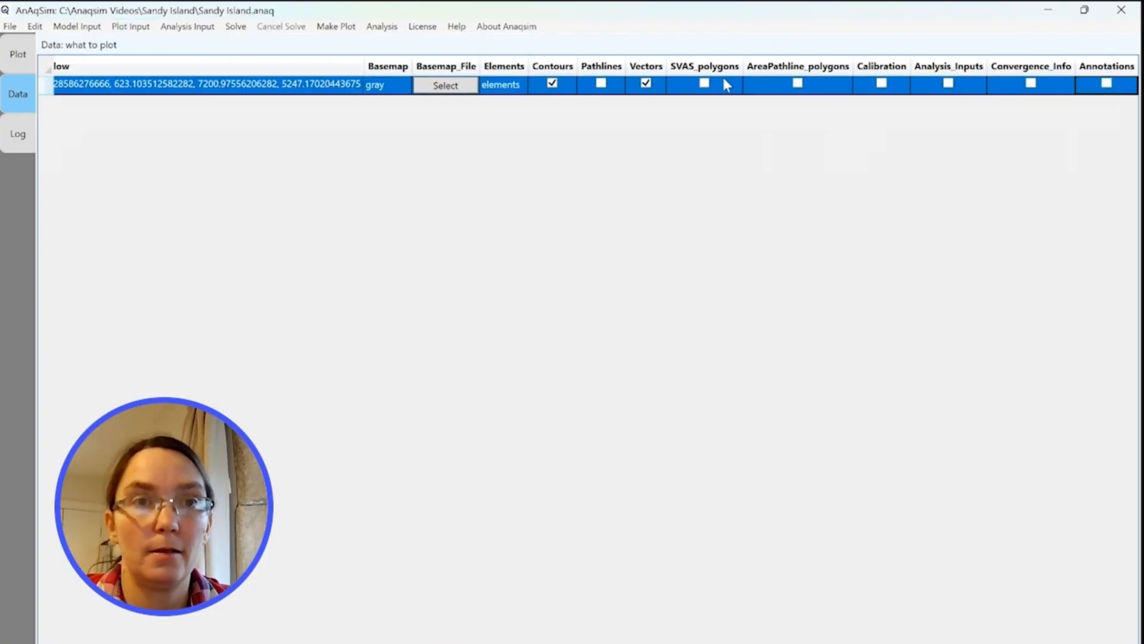
click(330, 85)
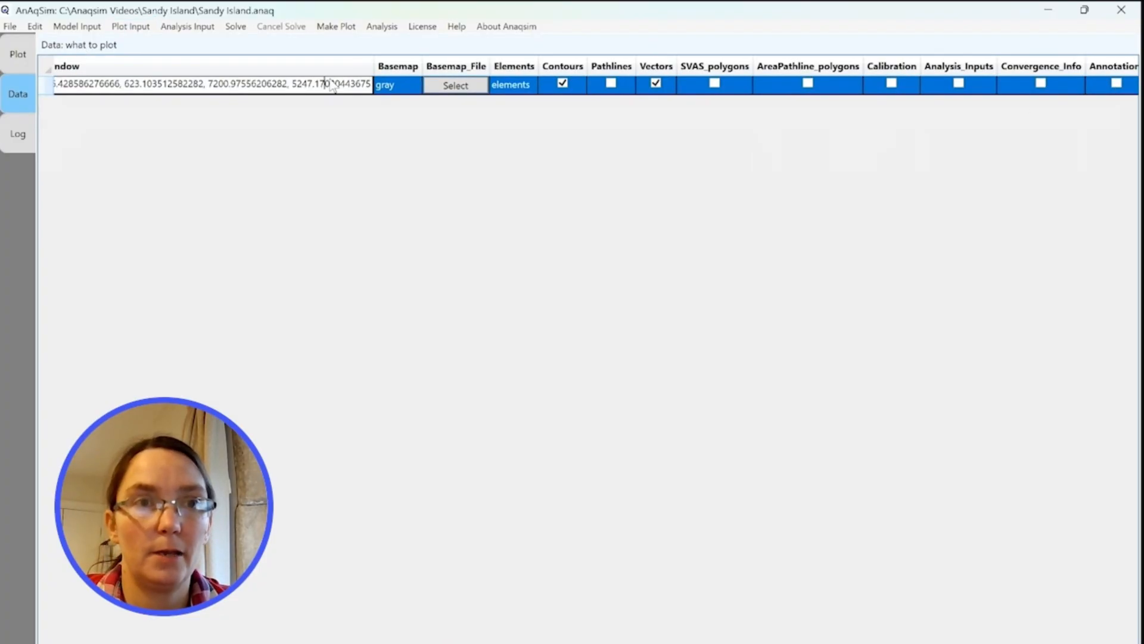
Redraw the model-elements-only plot at level 1 without annotations, repeating the redraw until the labels are gone.
click(336, 26)
click(238, 87)
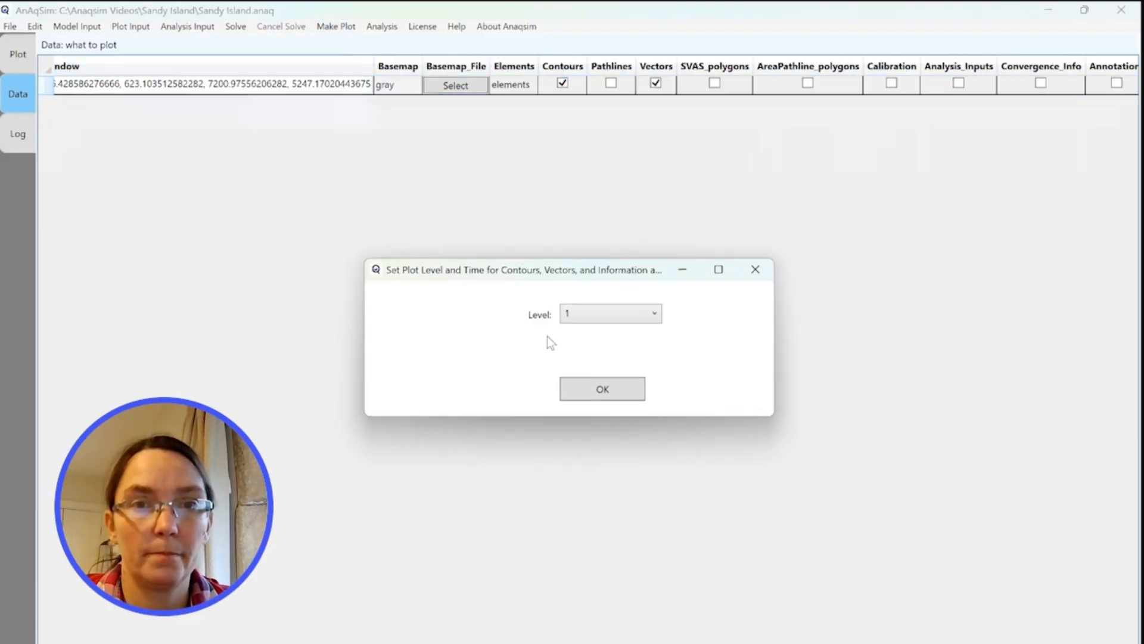
click(611, 387)
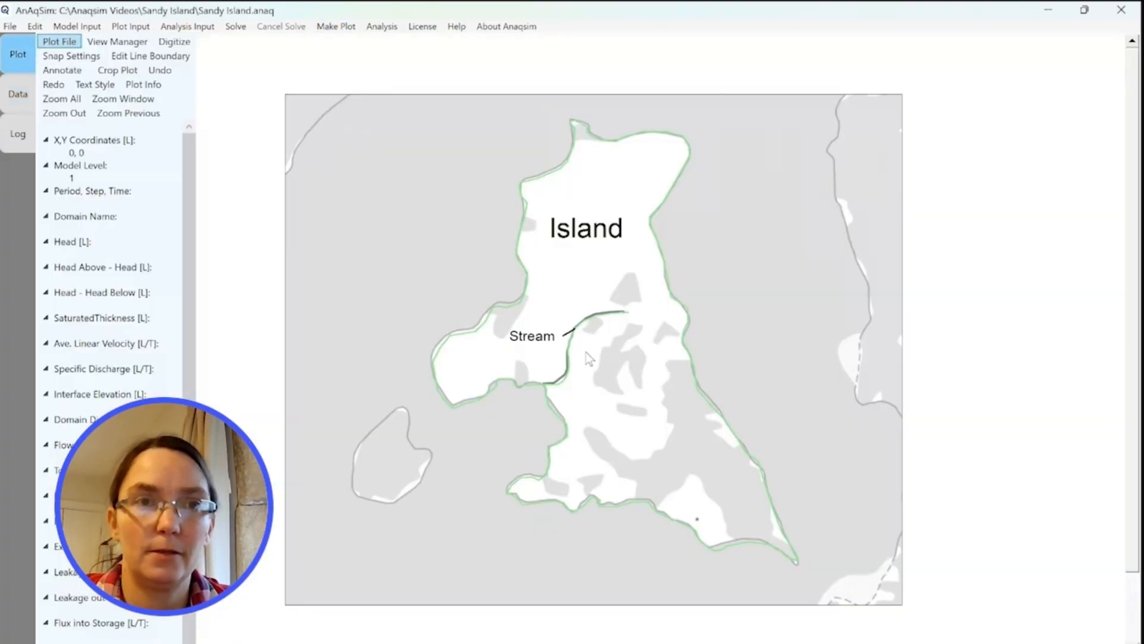
click(337, 26)
click(237, 86)
click(620, 394)
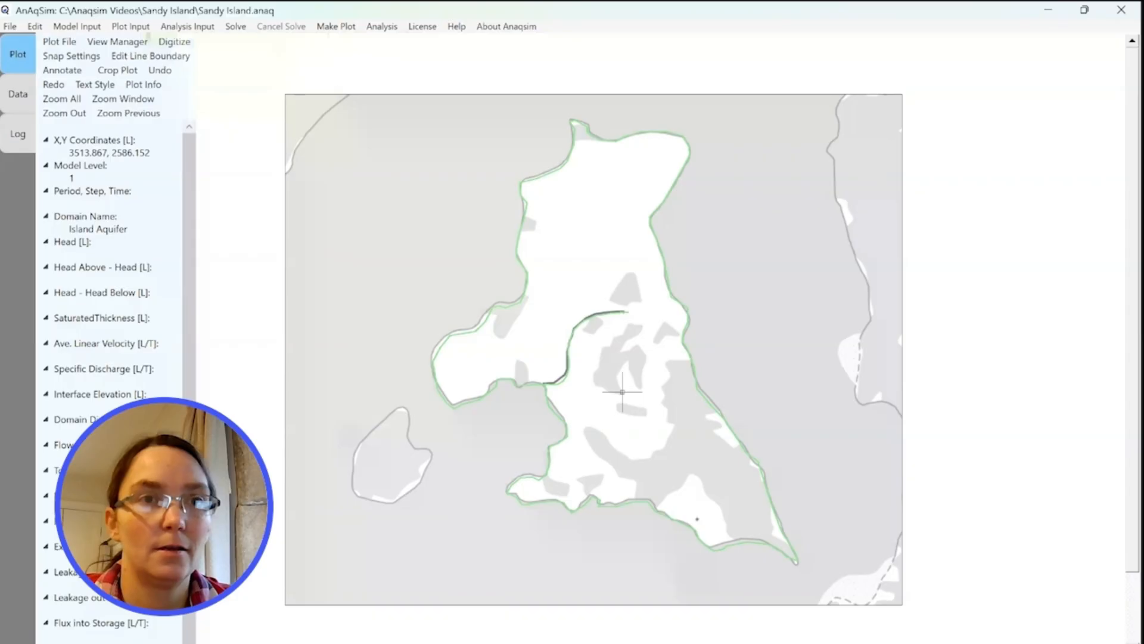
Turn the display of annotations back on in the What to Plot settings.
click(131, 27)
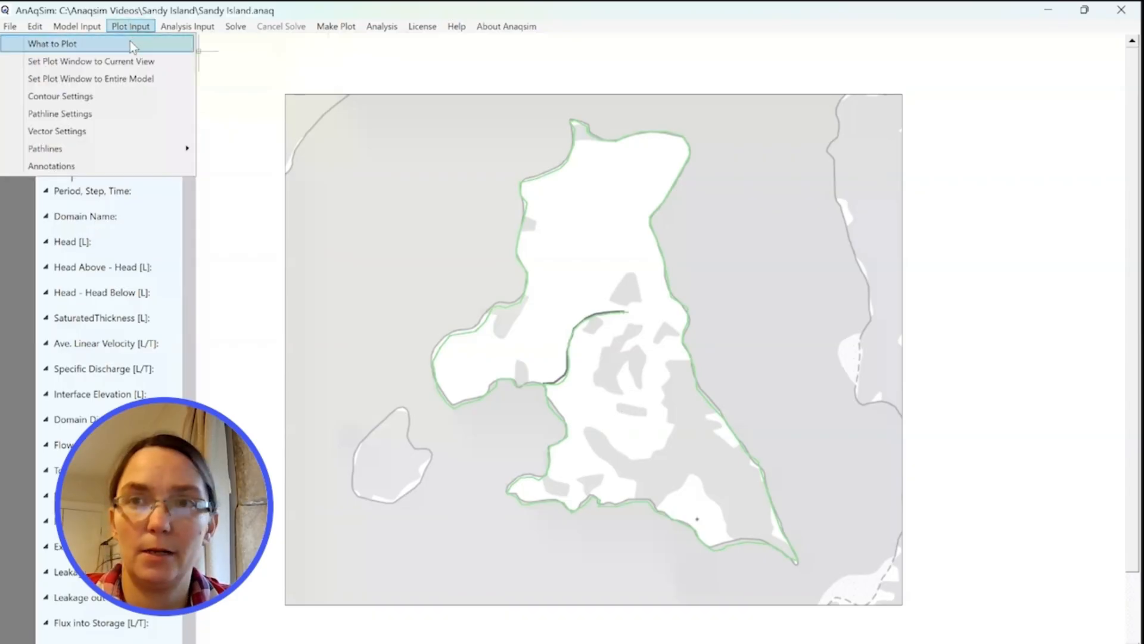
click(130, 42)
click(1120, 85)
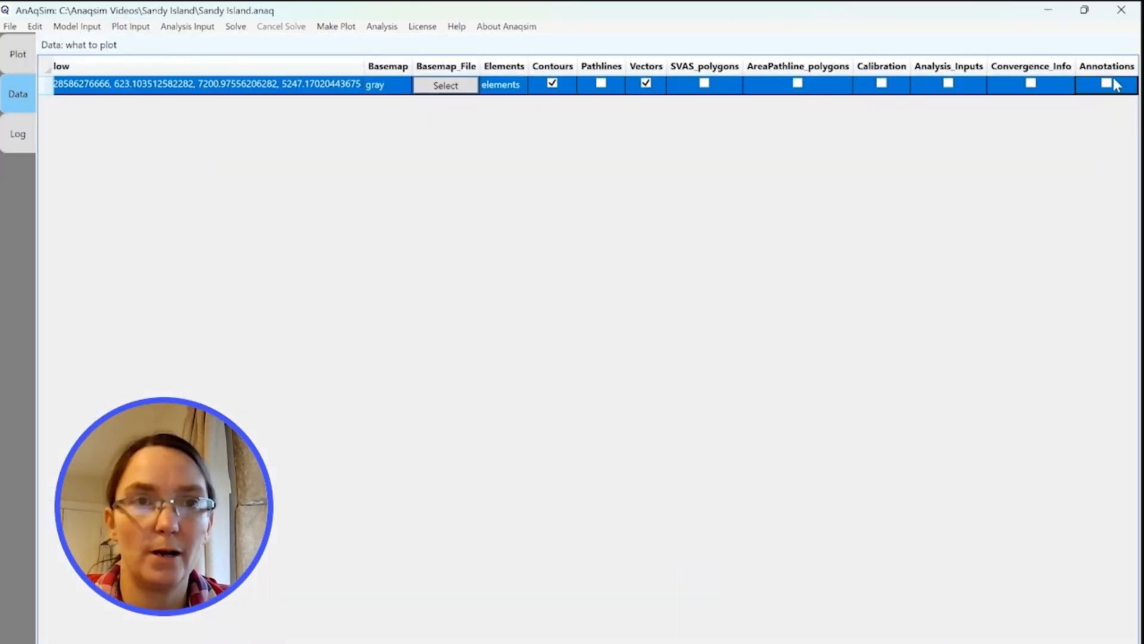
click(1106, 83)
click(348, 89)
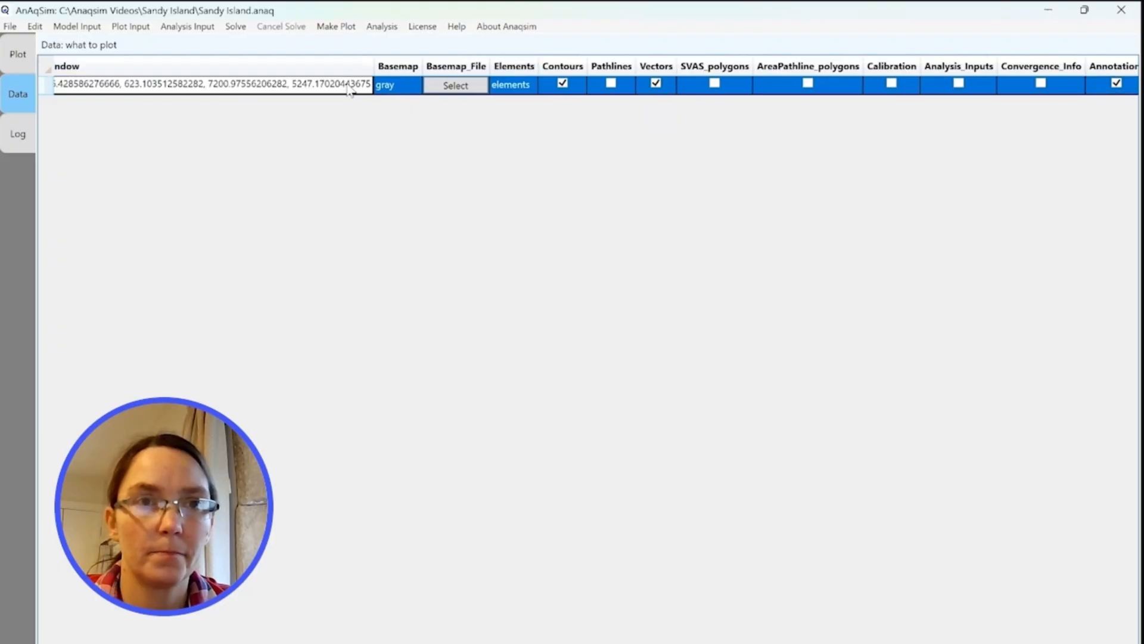
Redraw the model-elements-only plot at level 1 with annotations enabled, repeating the redraw until the labels return.
click(337, 27)
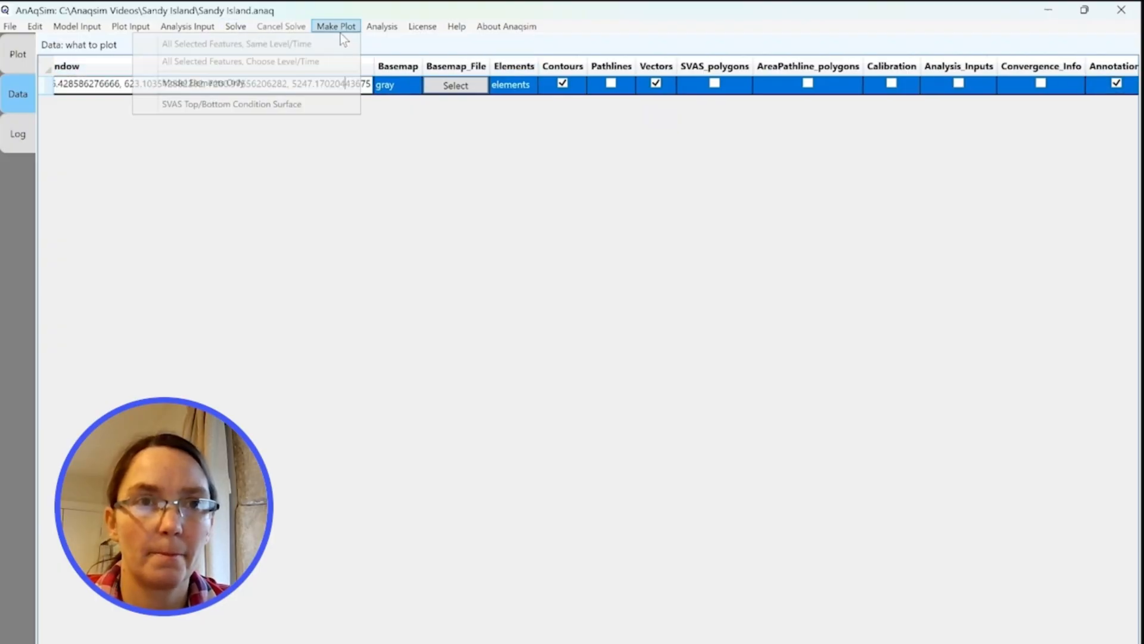
click(281, 82)
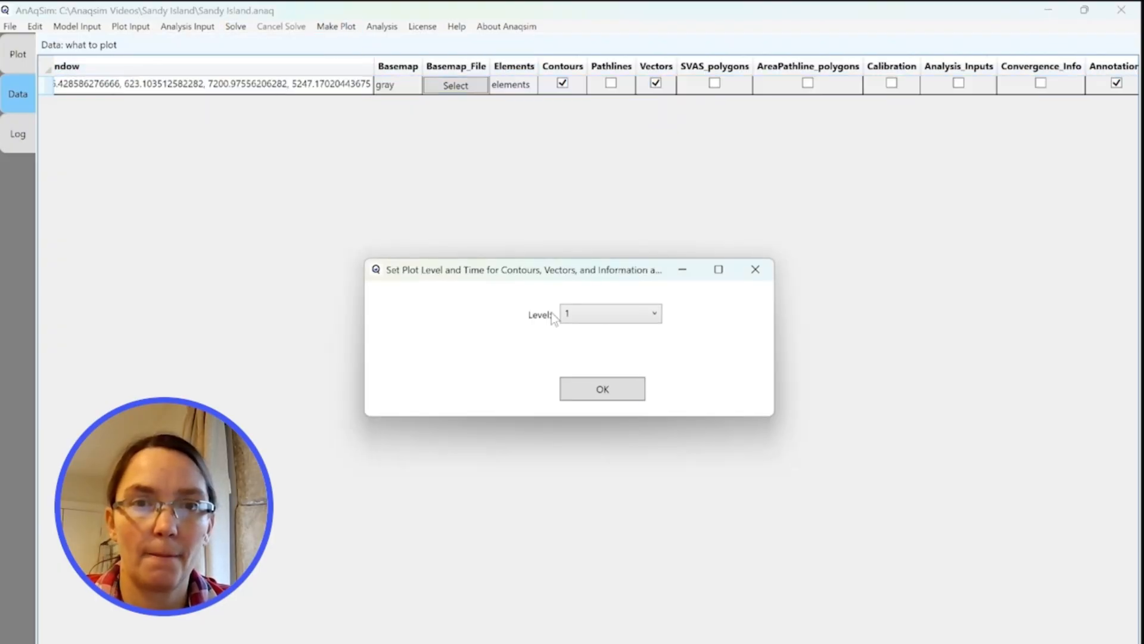
click(602, 389)
click(337, 26)
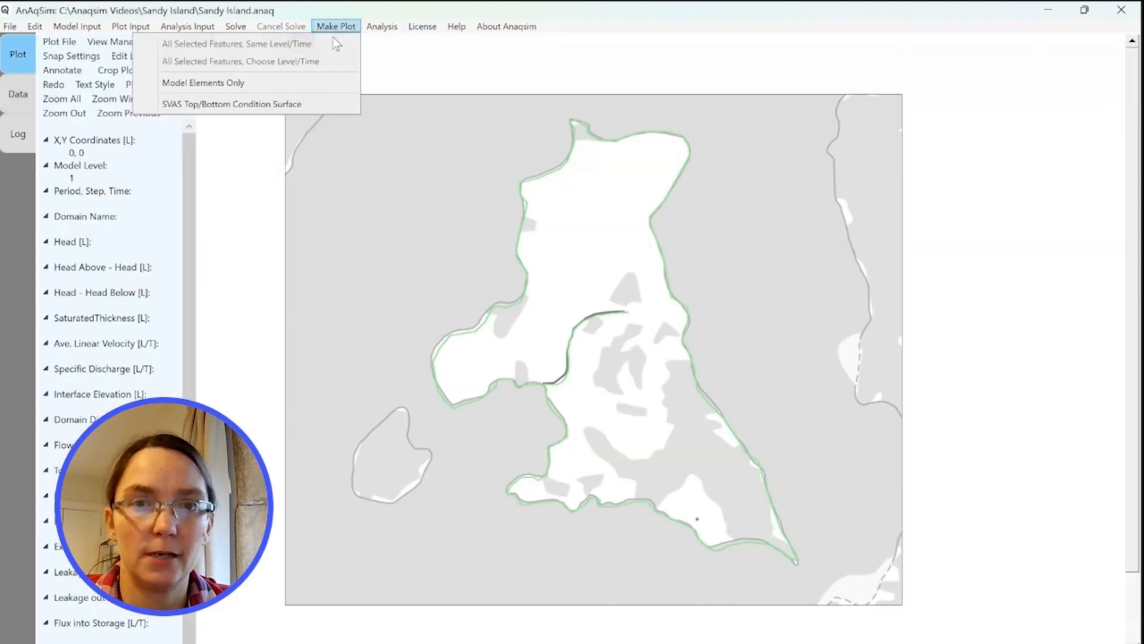
click(295, 80)
click(620, 391)
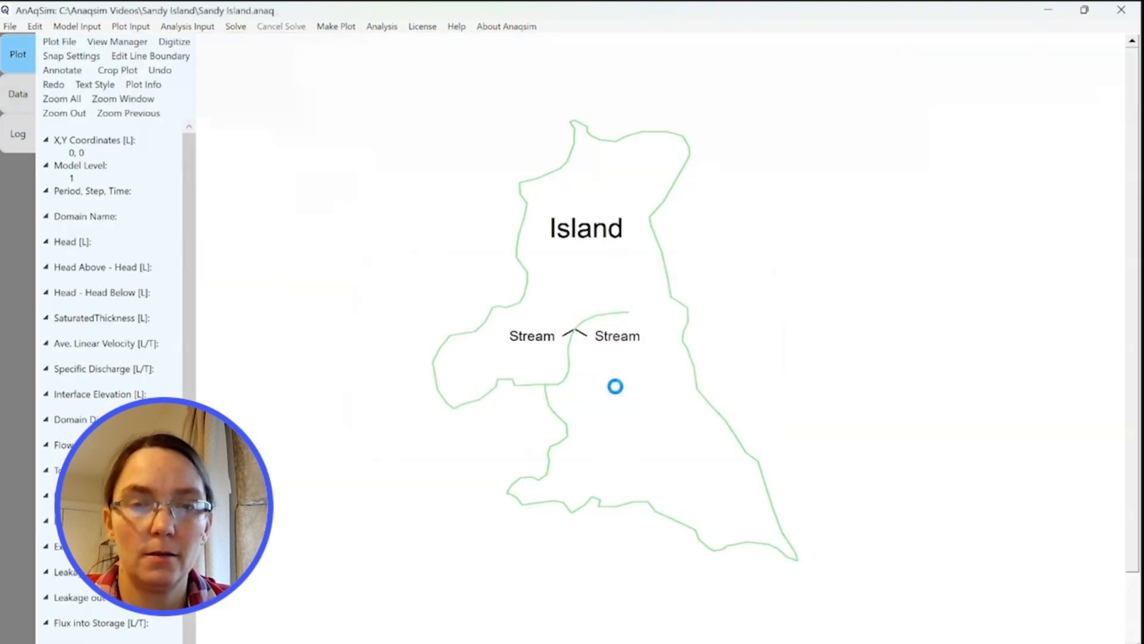